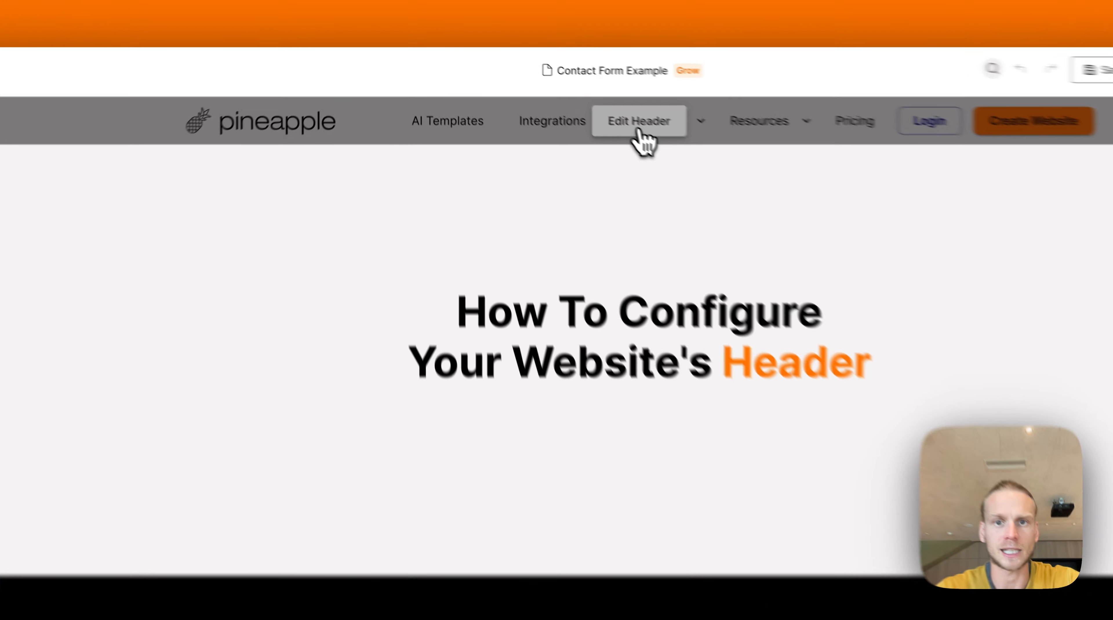
# - Open the header settings and try out "Pineap" as the website header title
pyautogui.click(571, 109)
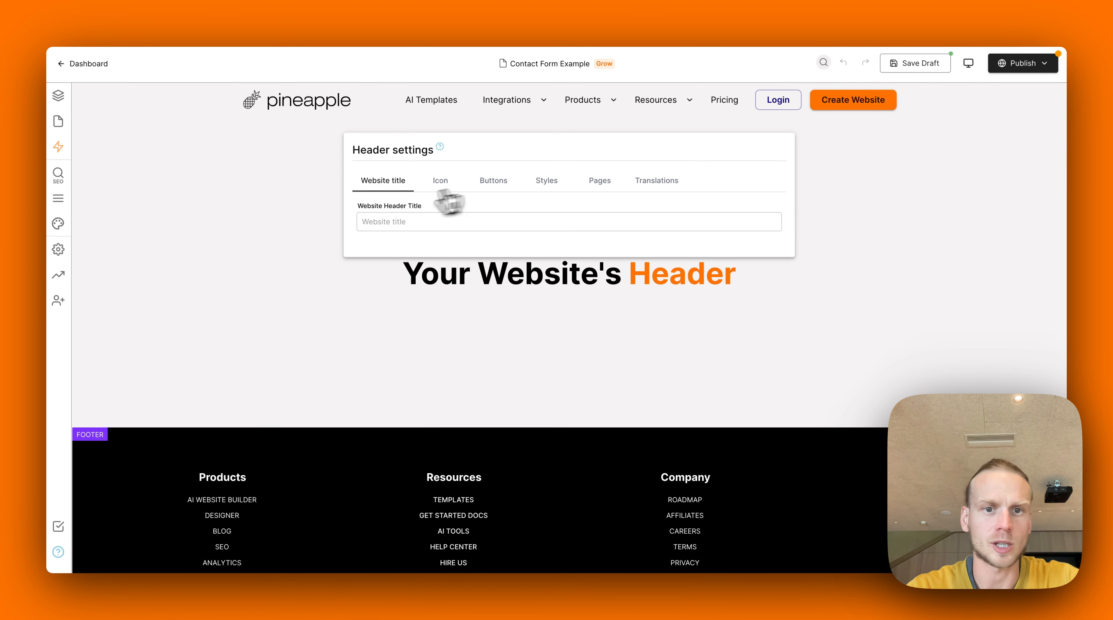
pyautogui.click(415, 223)
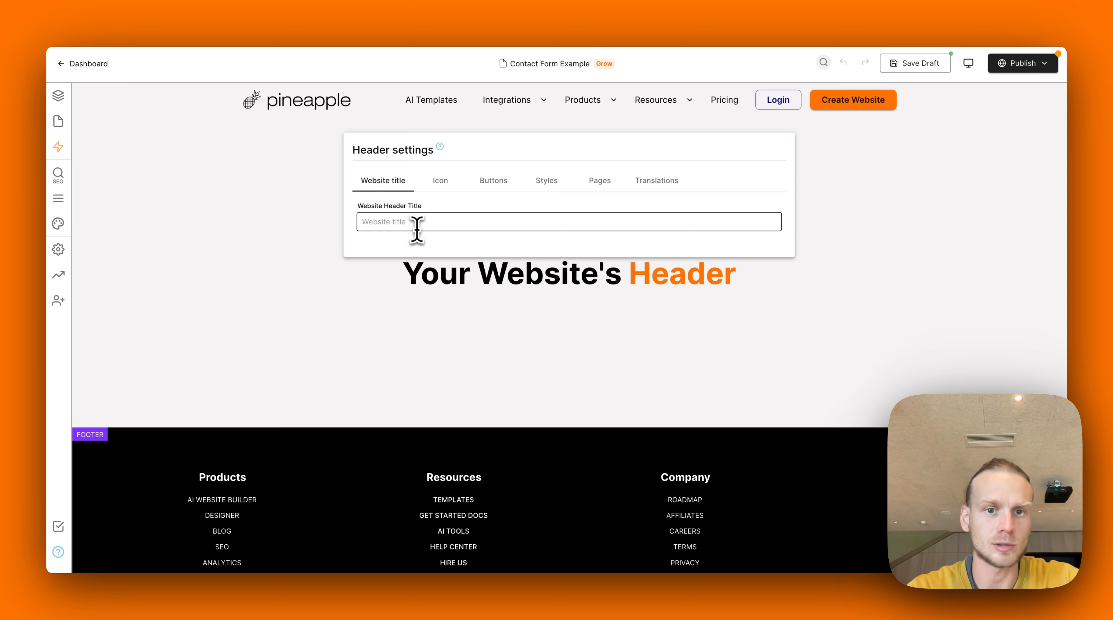
pyautogui.write('Pineap')
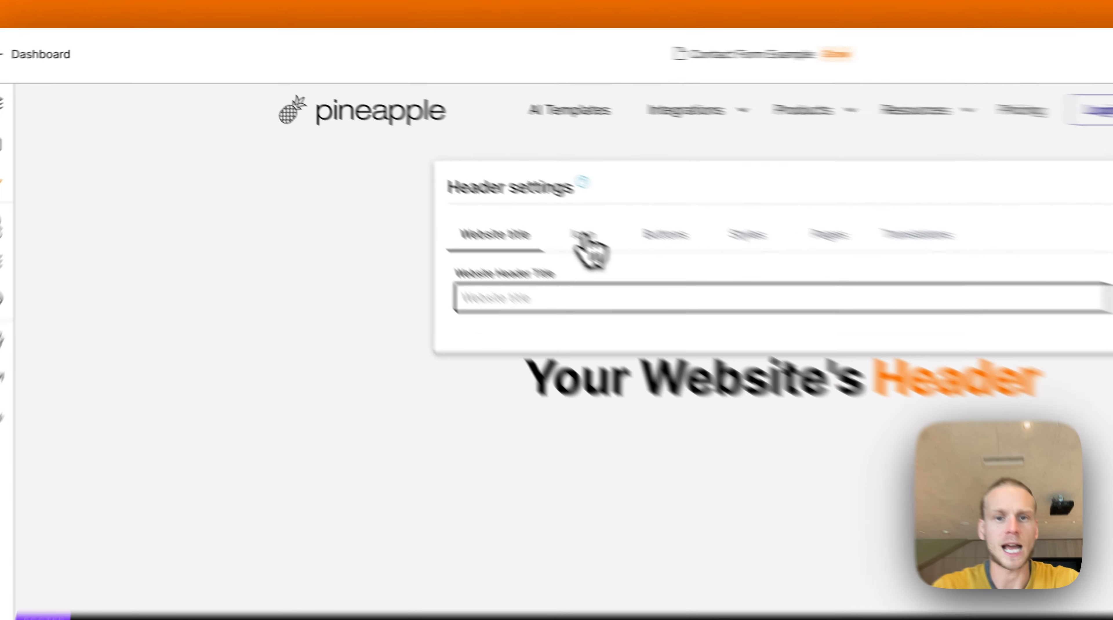
# - Examine the header's icon settings, including the image choices for the logo and the icon height
pyautogui.click(441, 180)
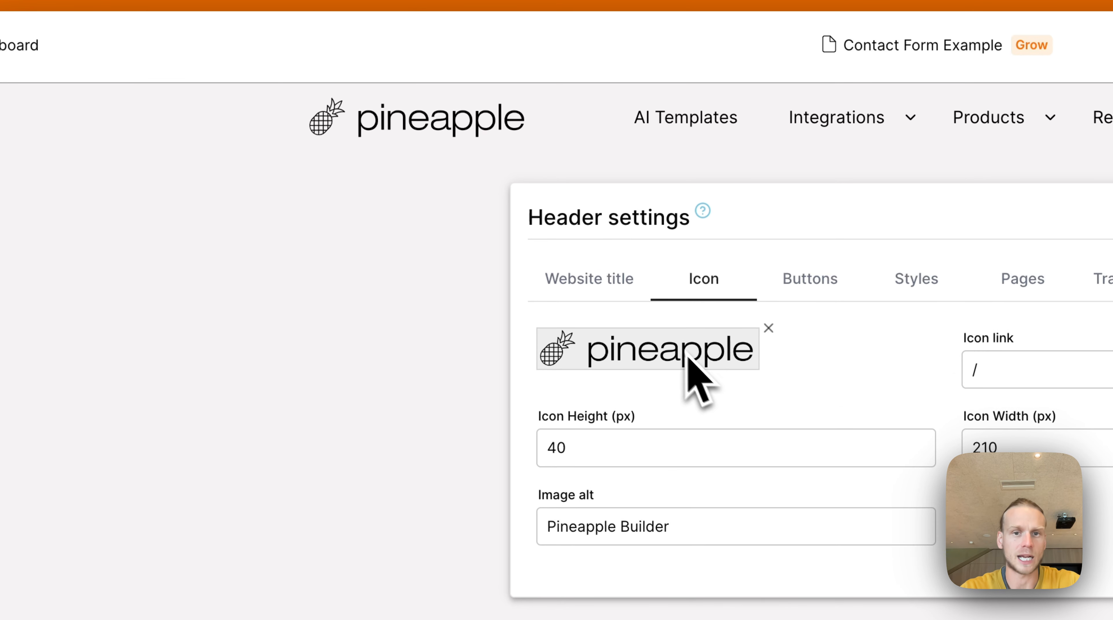
pyautogui.click(689, 353)
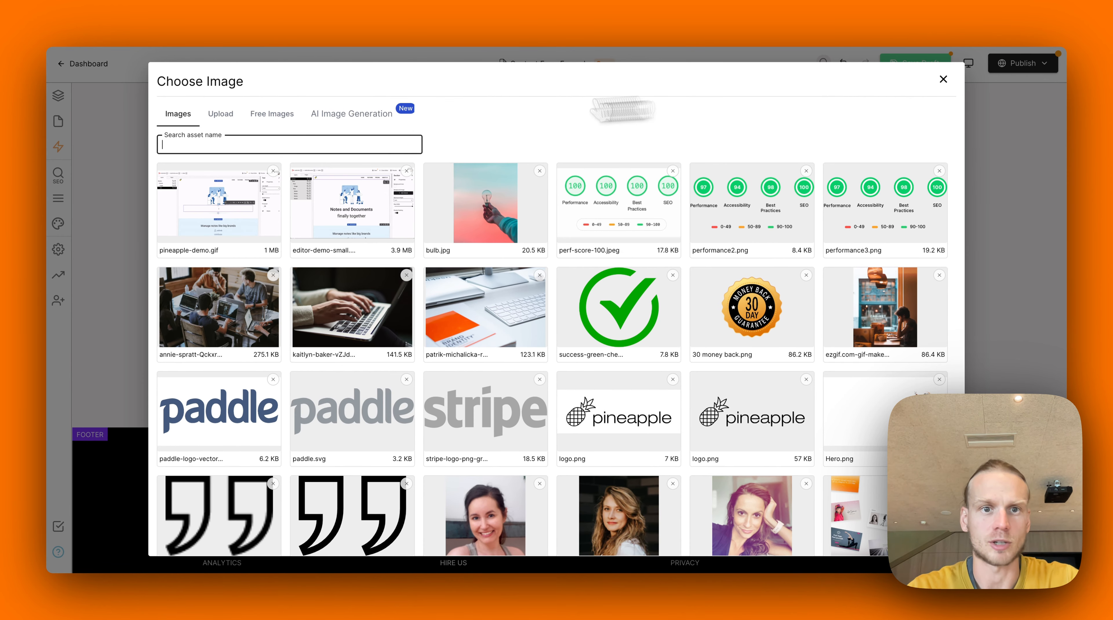
pyautogui.click(943, 79)
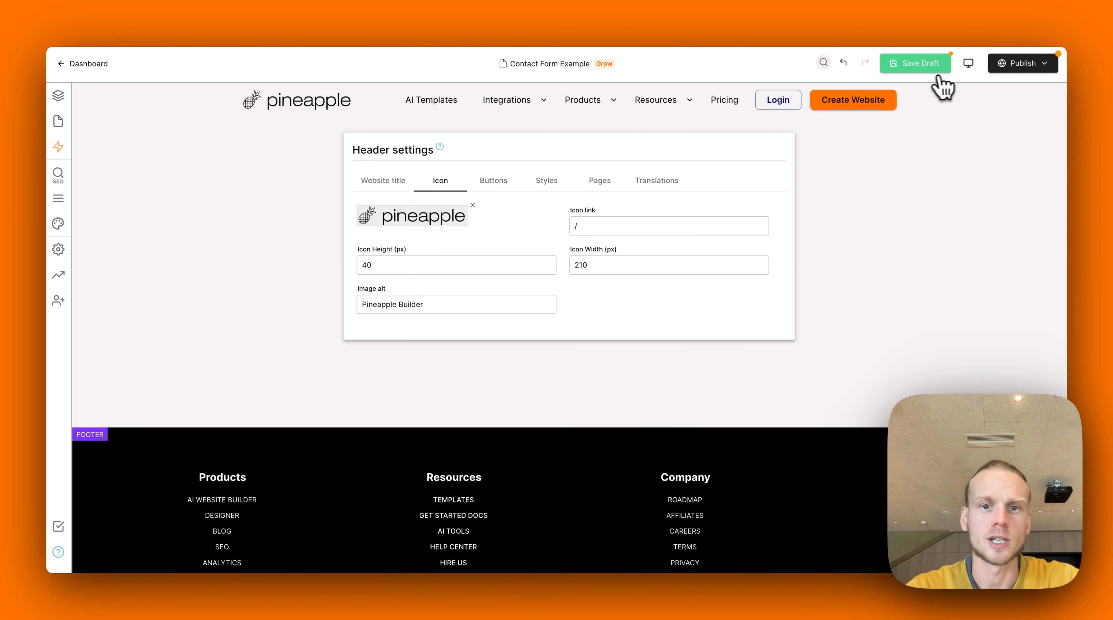
pyautogui.click(363, 262)
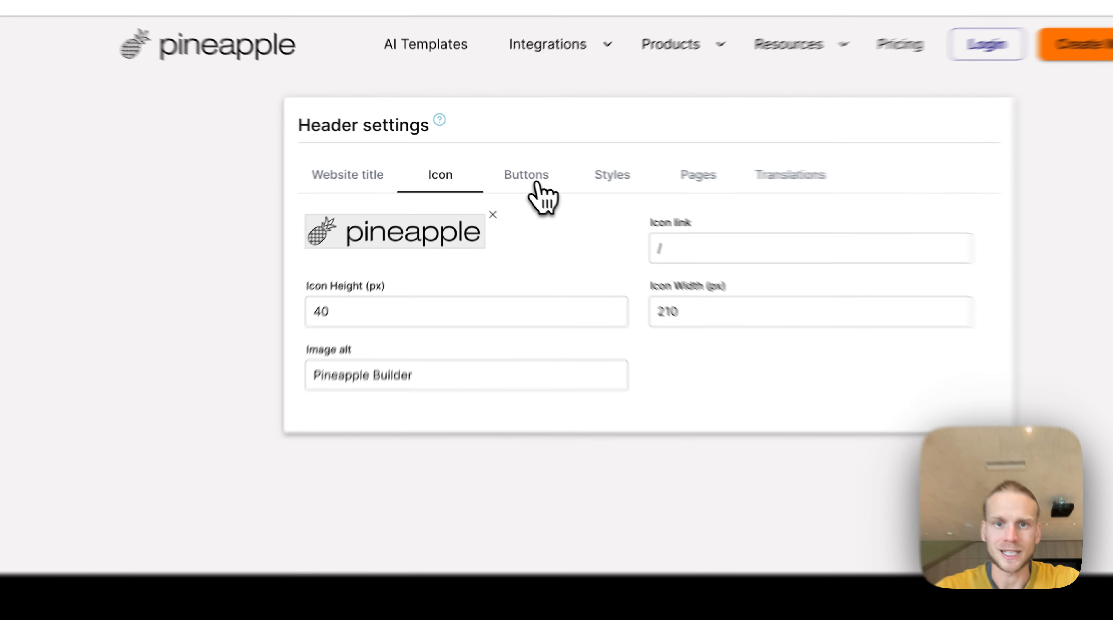
# - In the header's button settings, turn the second button and the CTA button off and enable both again
pyautogui.click(494, 181)
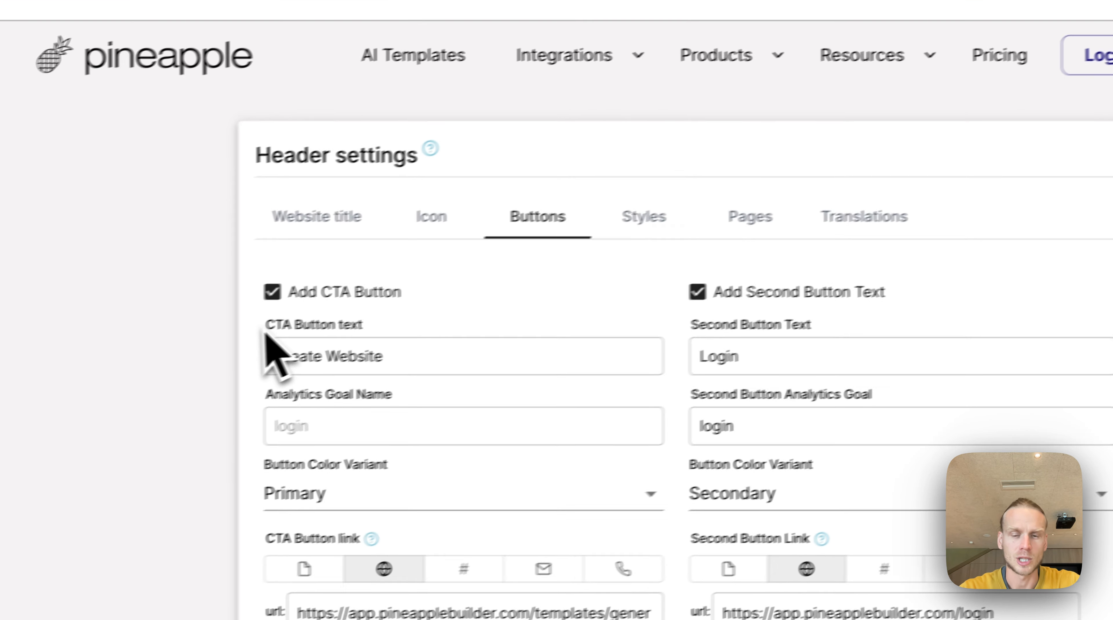
pyautogui.click(804, 212)
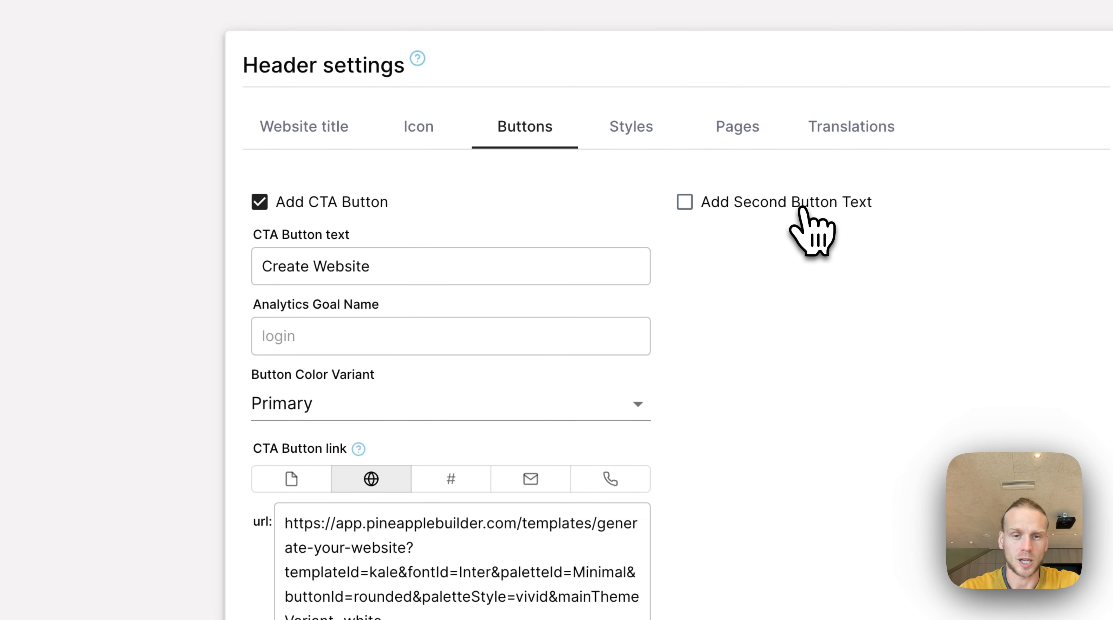
pyautogui.click(353, 212)
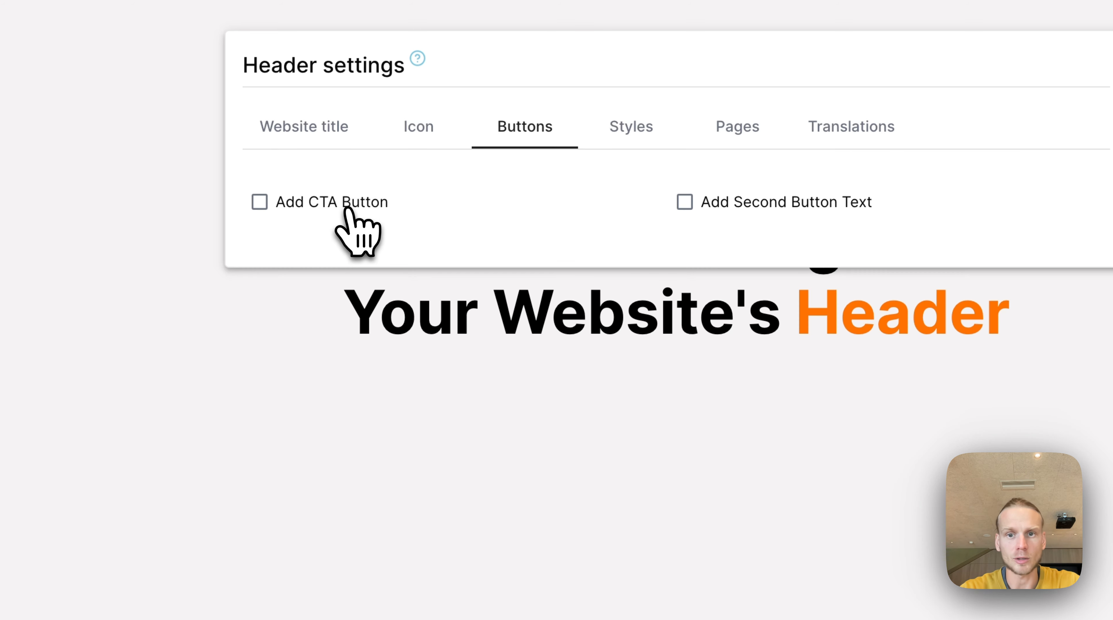
pyautogui.click(347, 211)
pyautogui.click(767, 209)
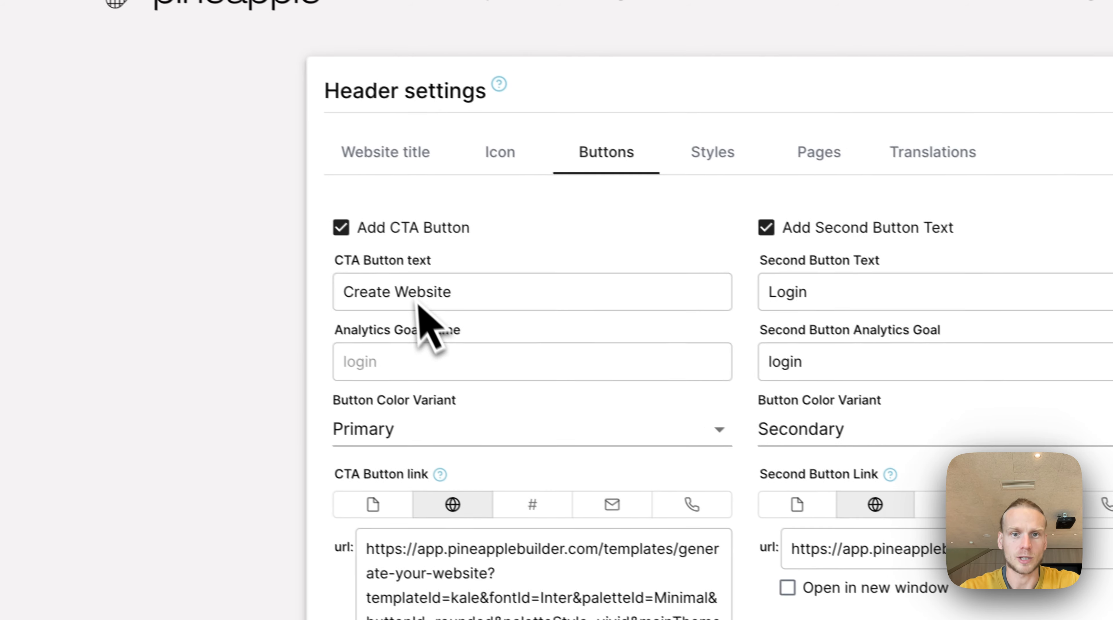
# - Set the second header button's text to Buy, try the Primary color variant and return it to Secondary
pyautogui.doubleClick(582, 303)
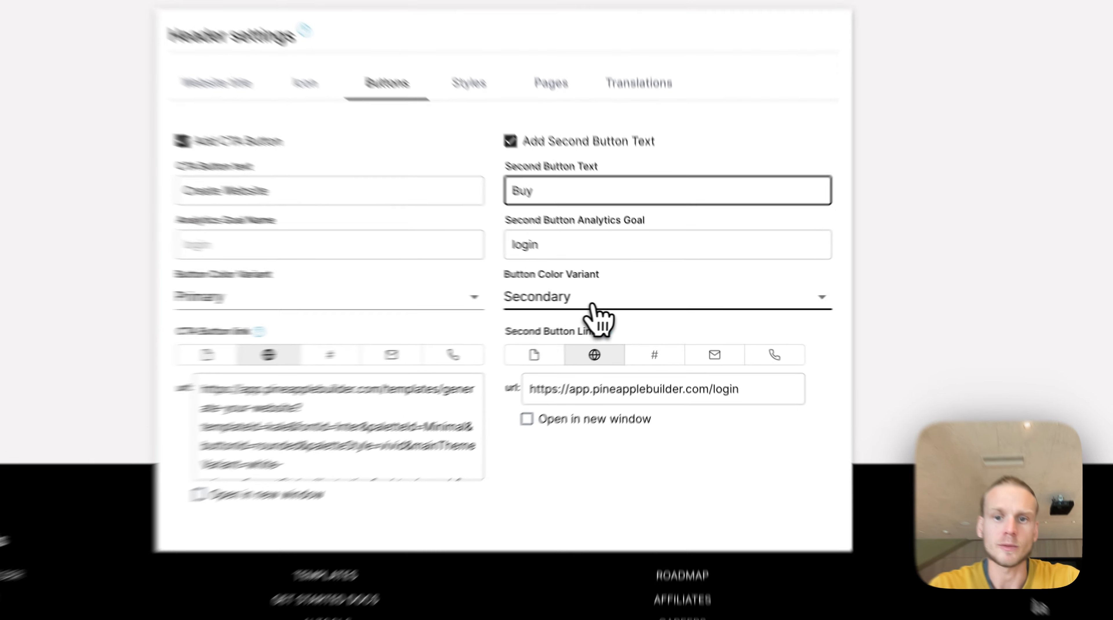
pyautogui.click(627, 324)
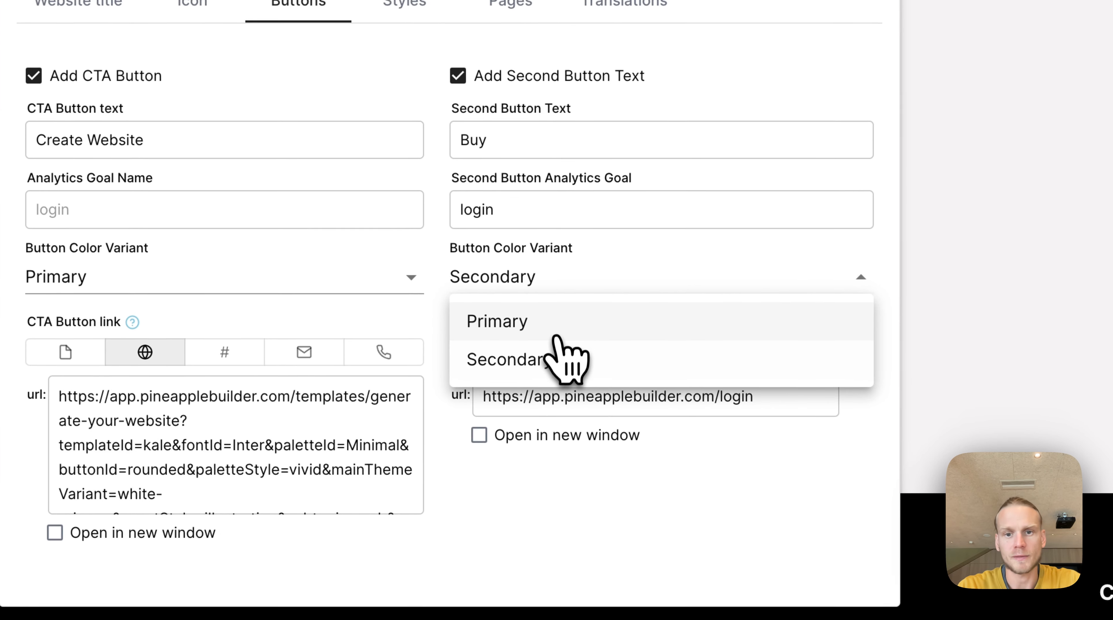
pyautogui.click(557, 332)
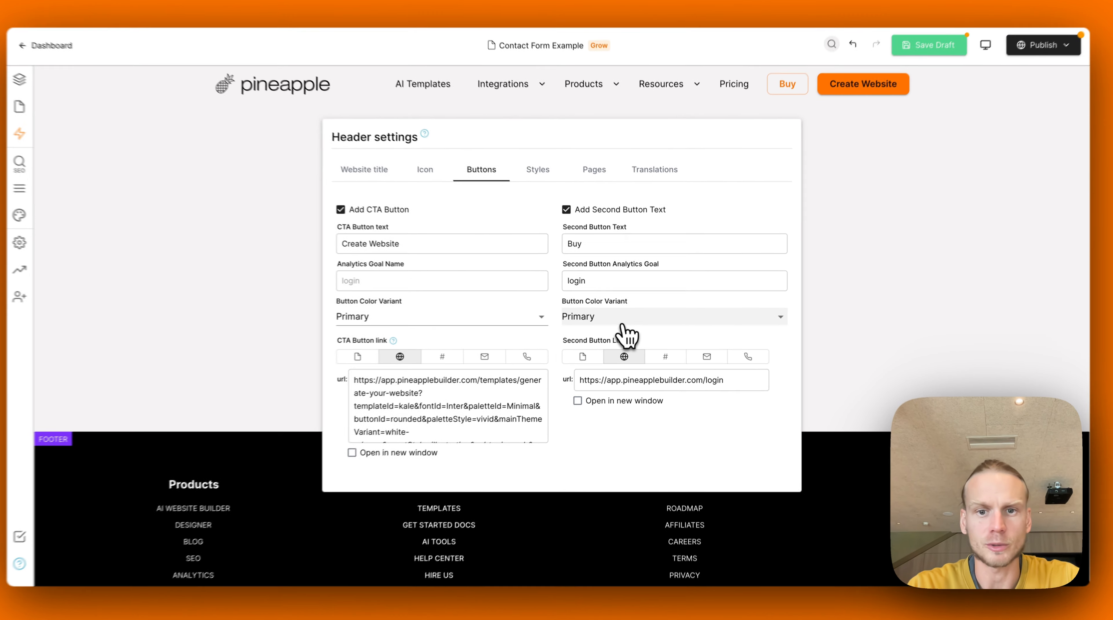
pyautogui.click(623, 326)
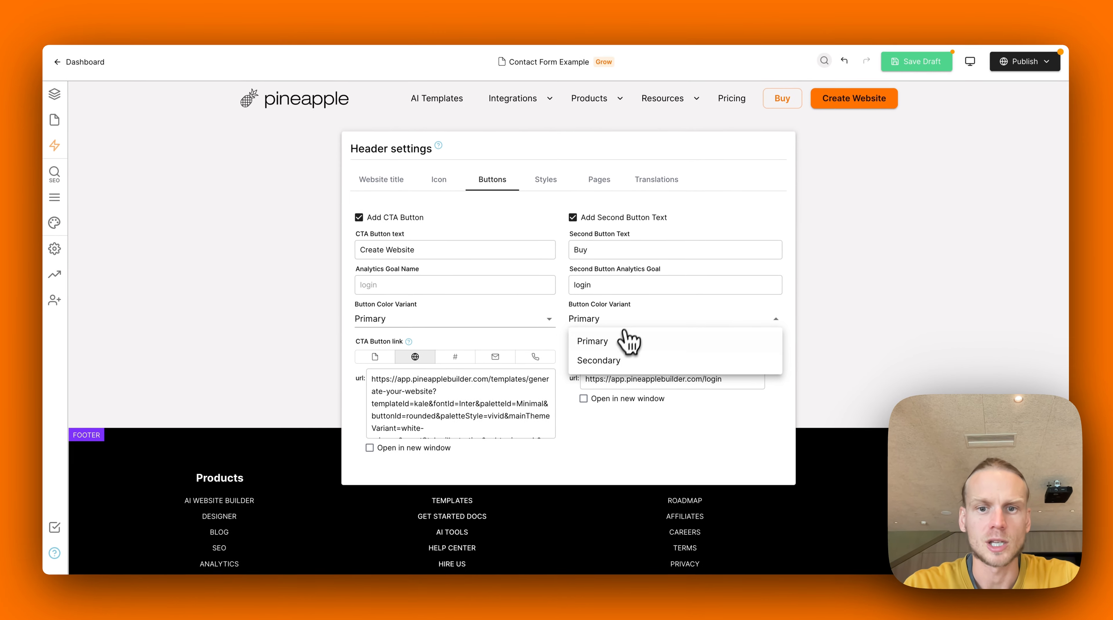
pyautogui.click(599, 360)
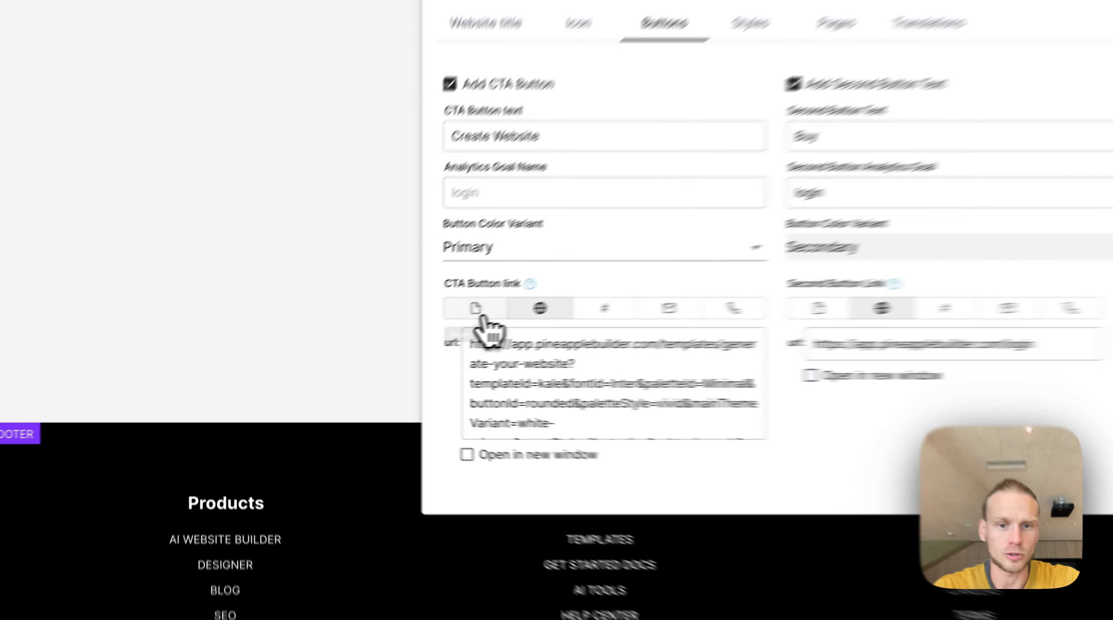
# - Switch the CTA button link to an internal page and replace its address with the slug /pricing
pyautogui.click(376, 357)
pyautogui.tripleClick(585, 332)
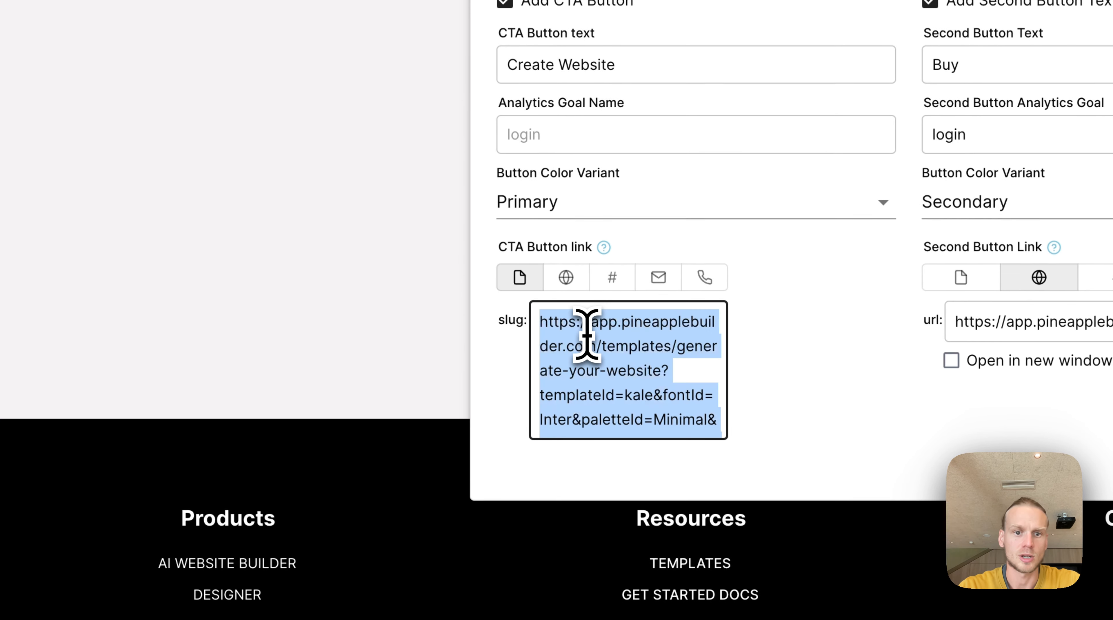
pyautogui.press('BackSpace')
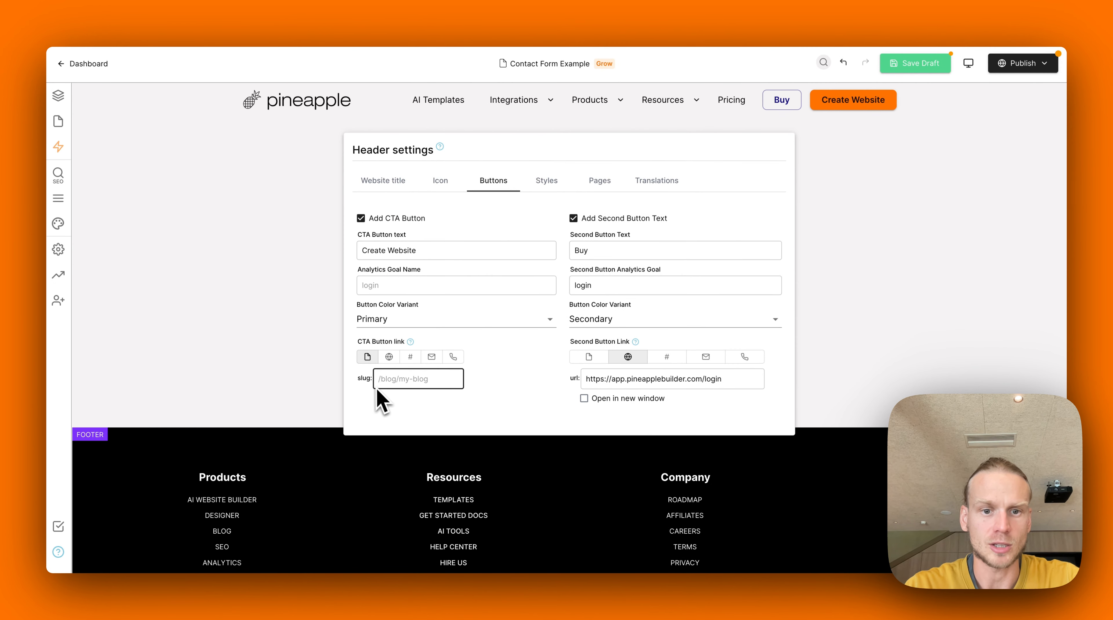
pyautogui.write('/pr')
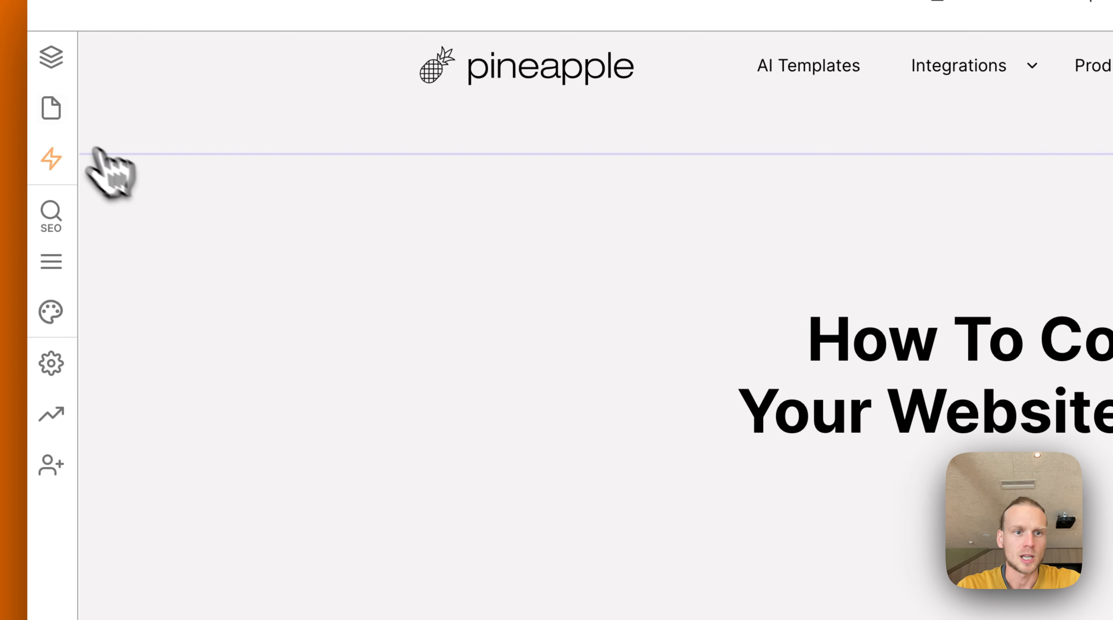
# - Copy the slug of the "Tell us what you think" page from the page list and paste it as the CTA button's slug
pyautogui.click(58, 122)
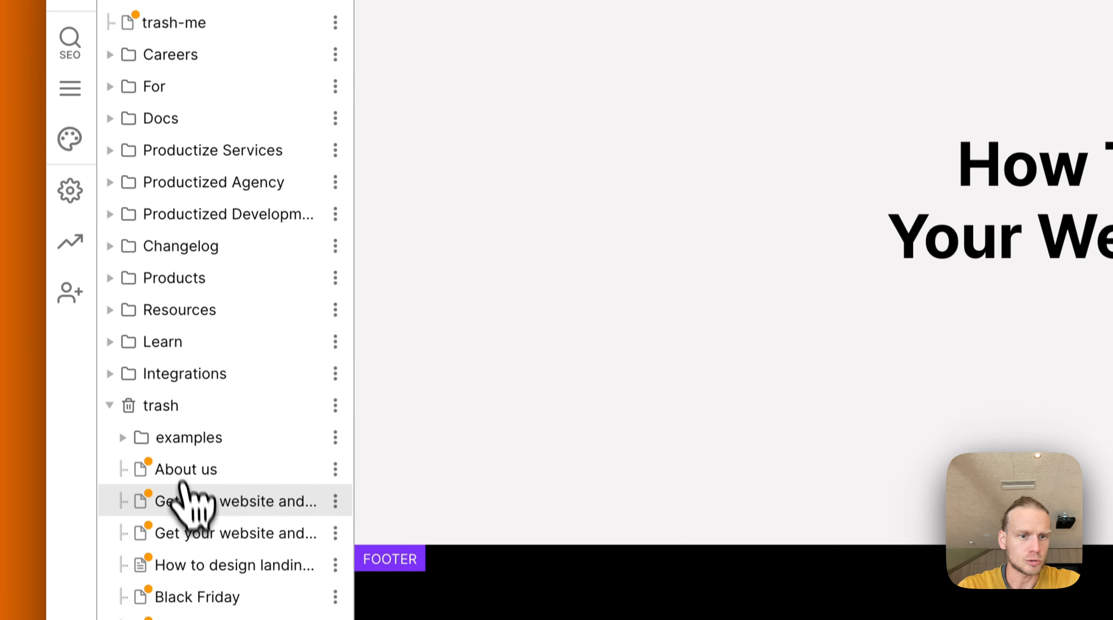
pyautogui.click(129, 396)
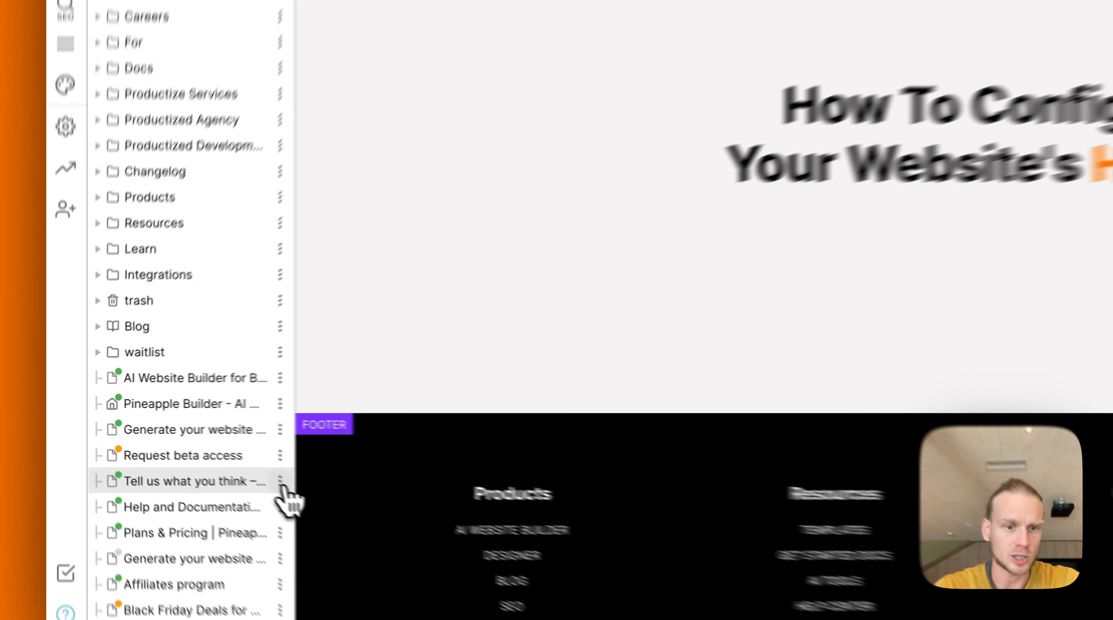
pyautogui.click(191, 469)
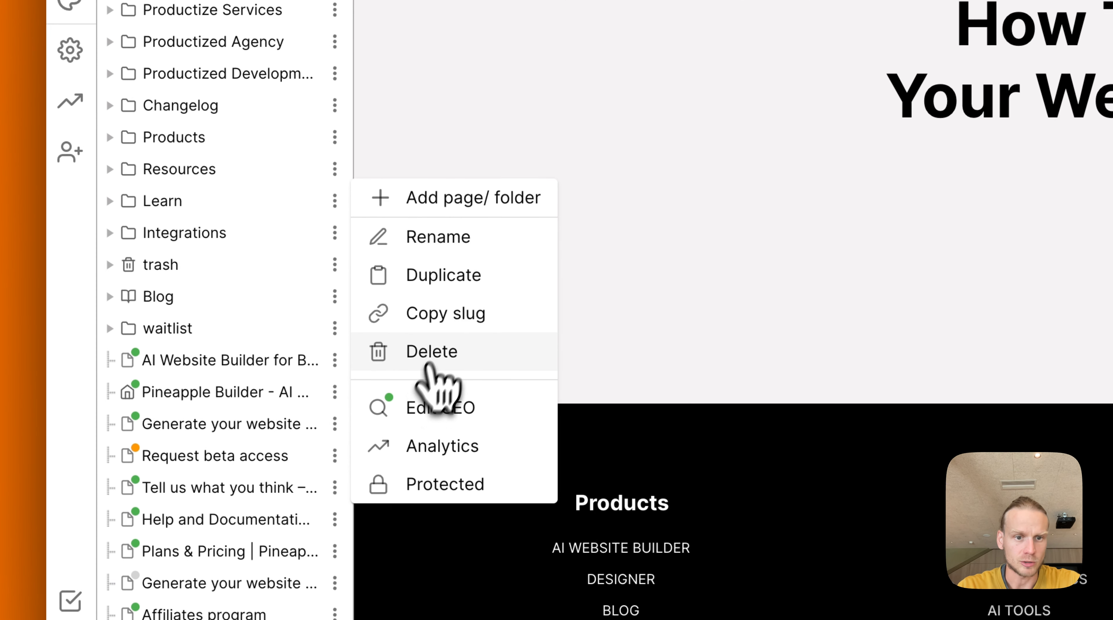
pyautogui.click(455, 322)
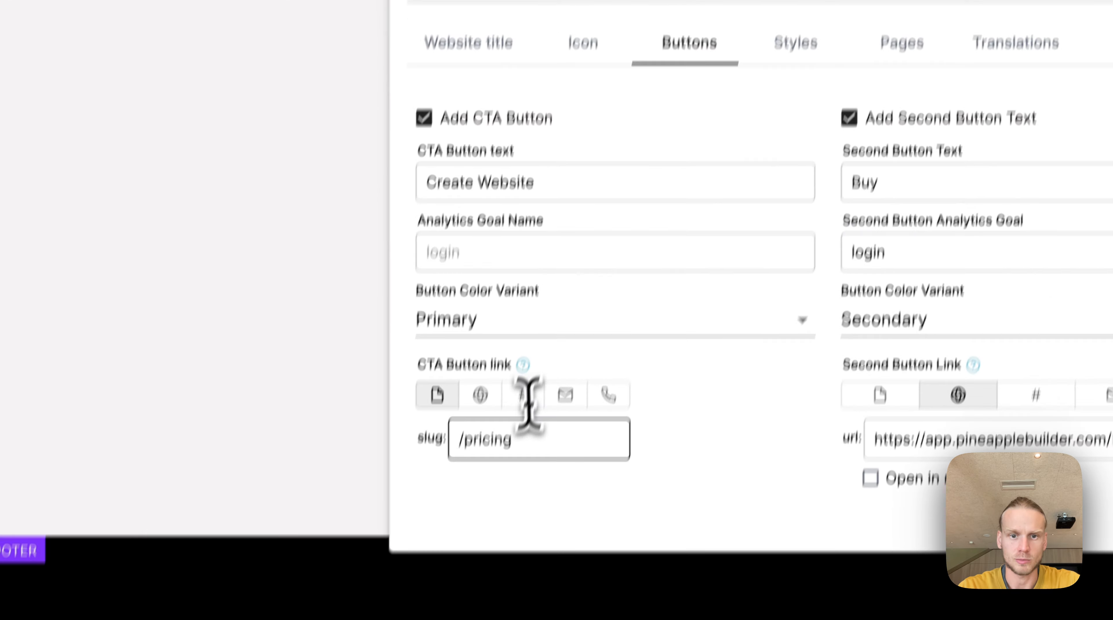
pyautogui.tripleClick(516, 610)
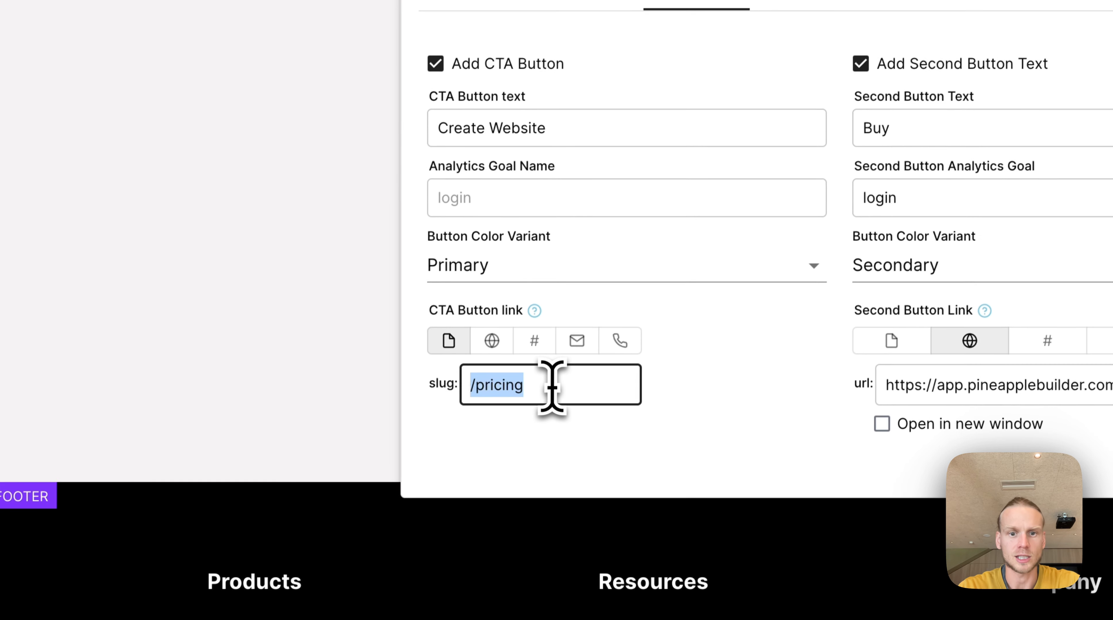
pyautogui.press('super+v')
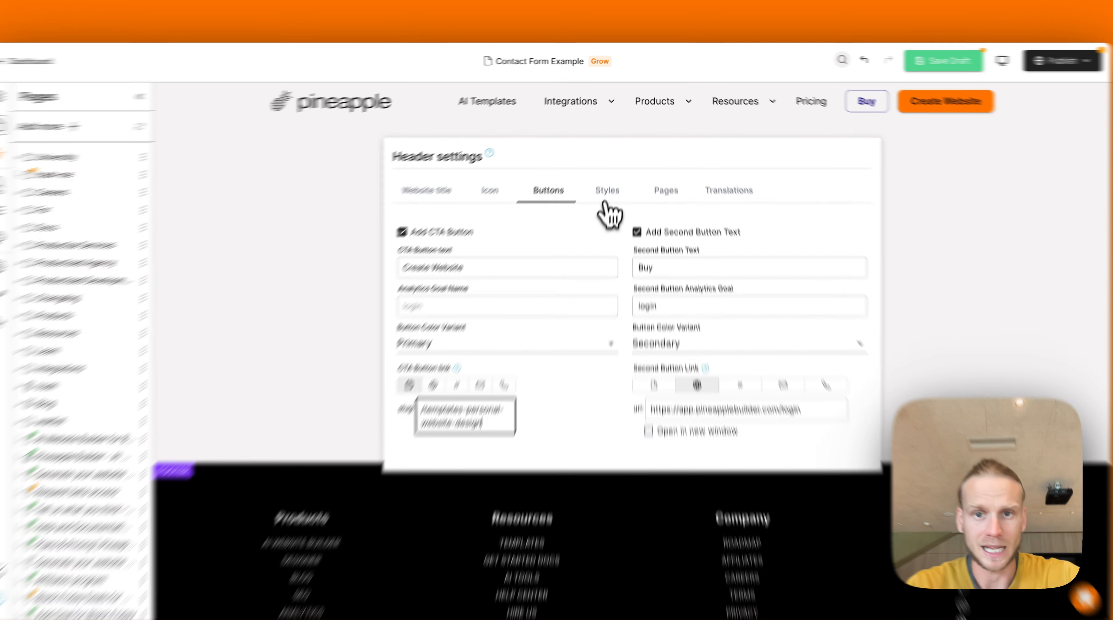
# - In the header styles, try left and center alignment for the page list and restore right alignment
pyautogui.click(603, 191)
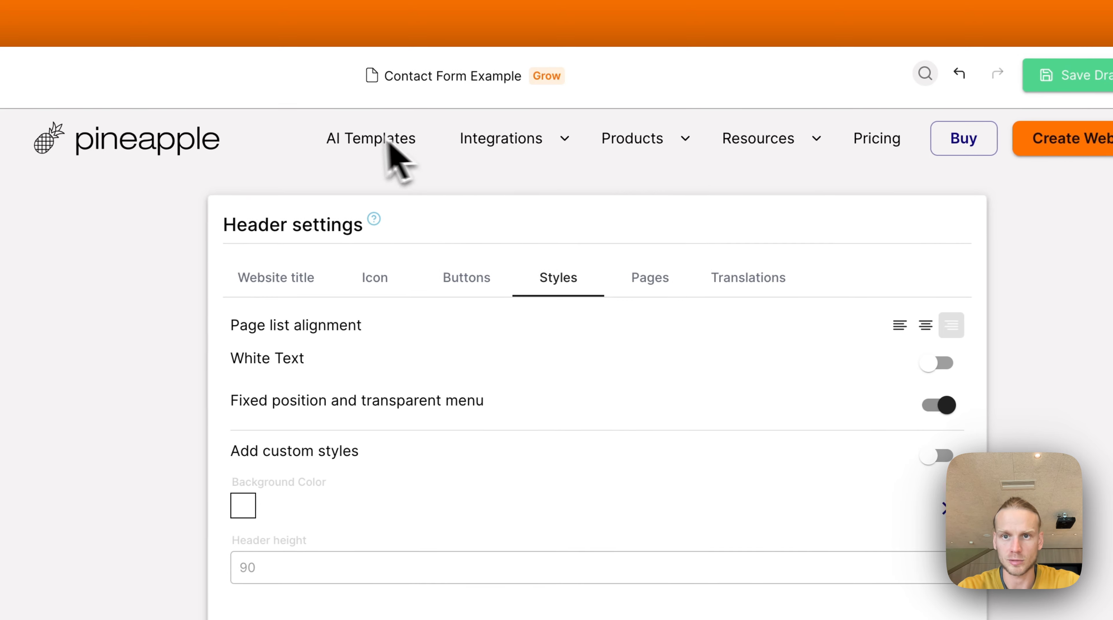
pyautogui.click(900, 324)
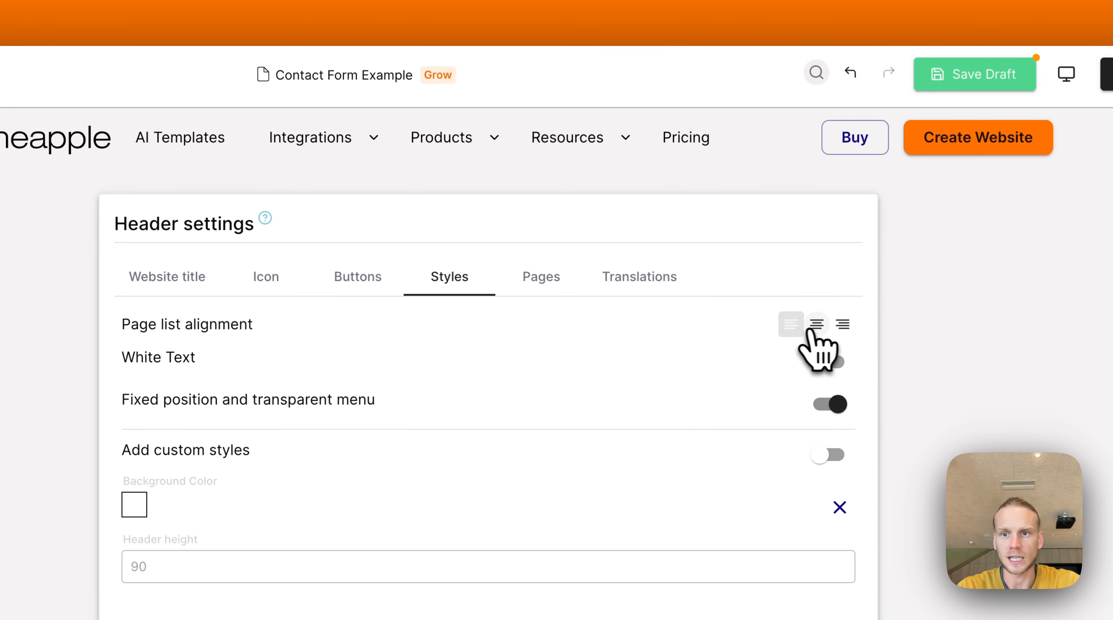
pyautogui.click(817, 324)
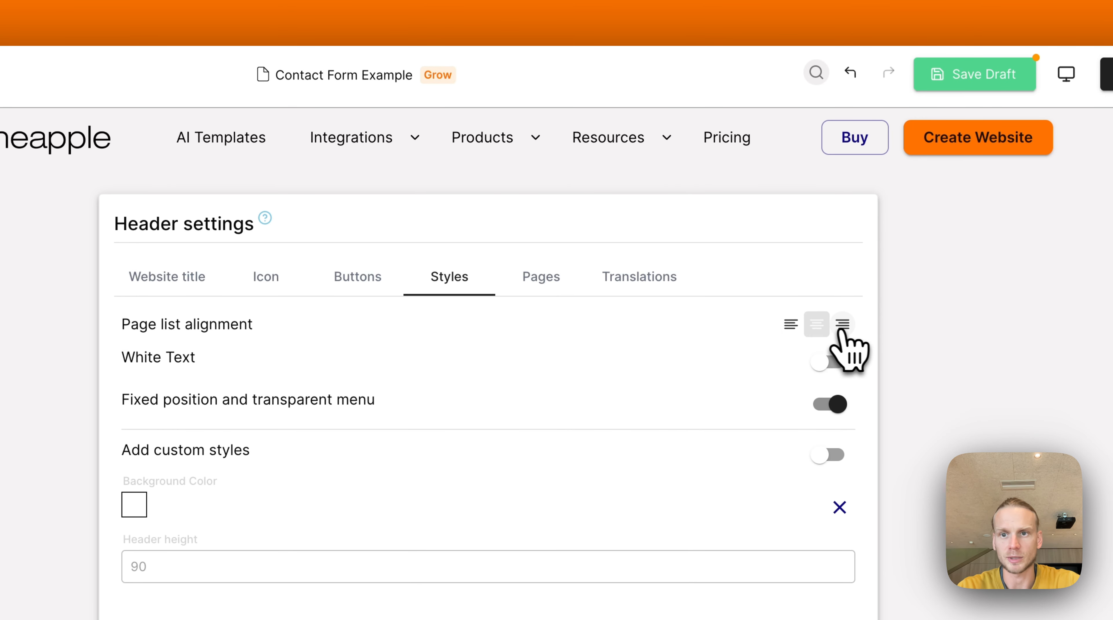
pyautogui.click(843, 324)
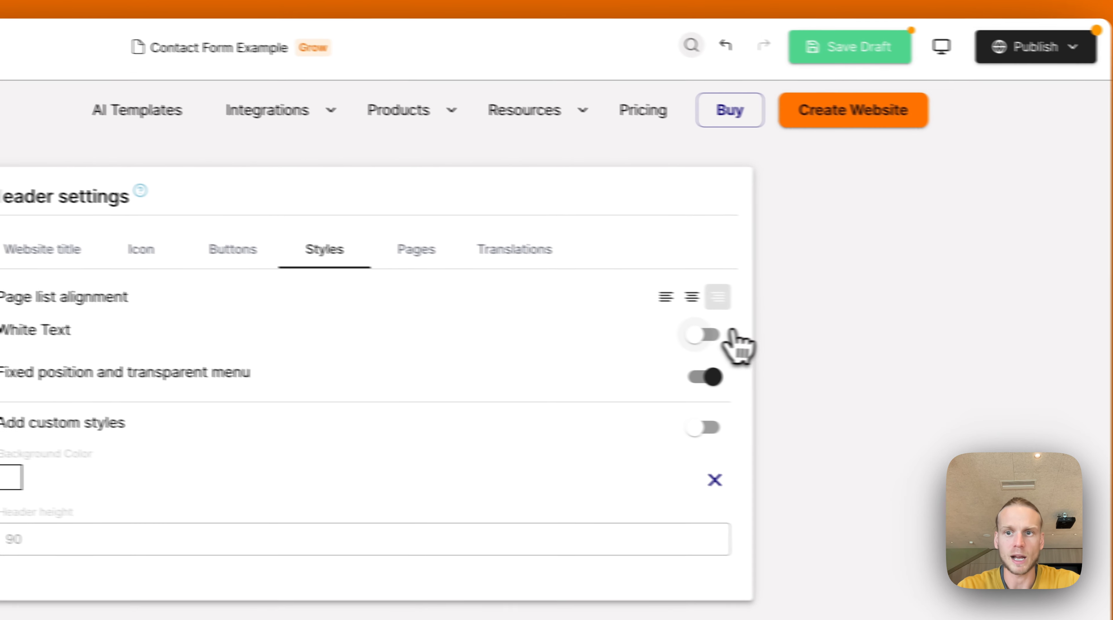
# - Try white header text and switch it back off, and disable the fixed position and transparent menu
pyautogui.click(711, 335)
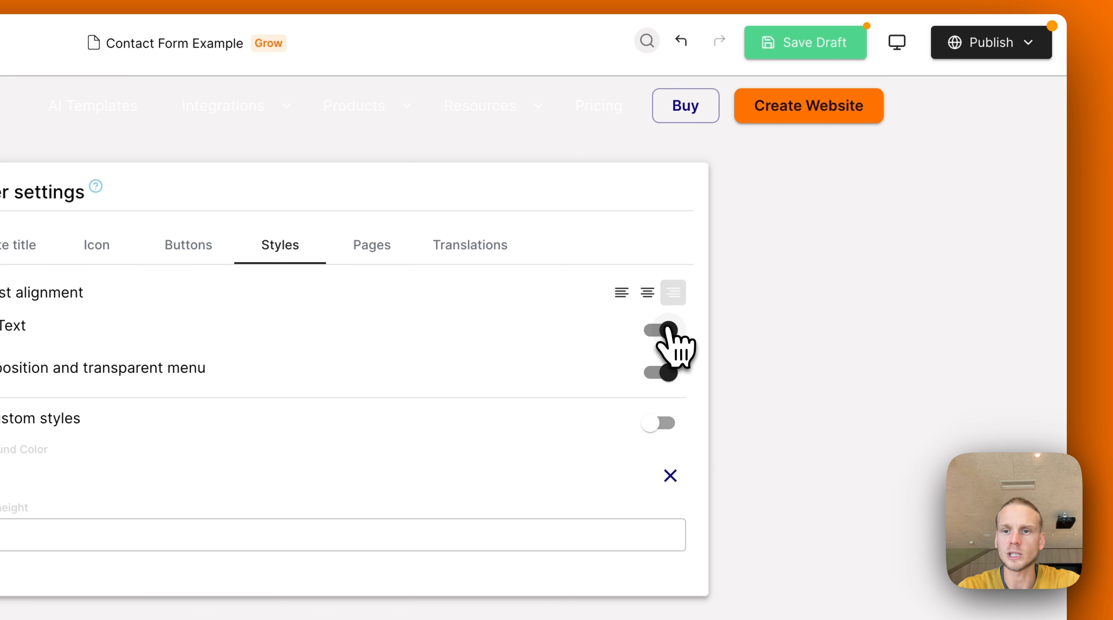
pyautogui.click(668, 330)
pyautogui.click(668, 374)
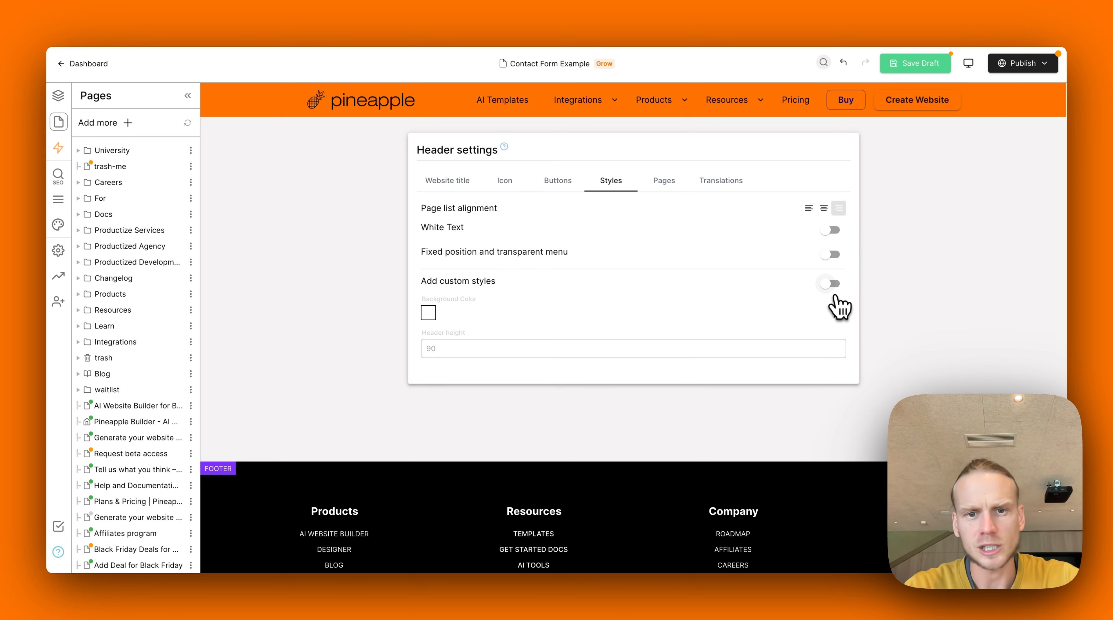
# - Try enabling custom styles for the header and switch them off again
pyautogui.click(831, 285)
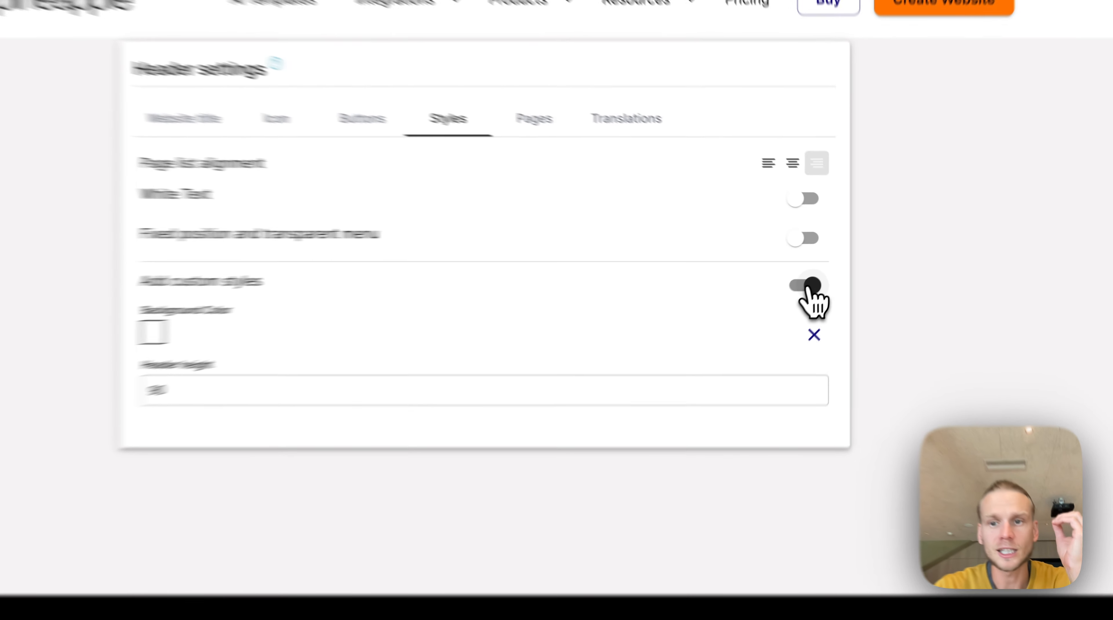
pyautogui.click(832, 284)
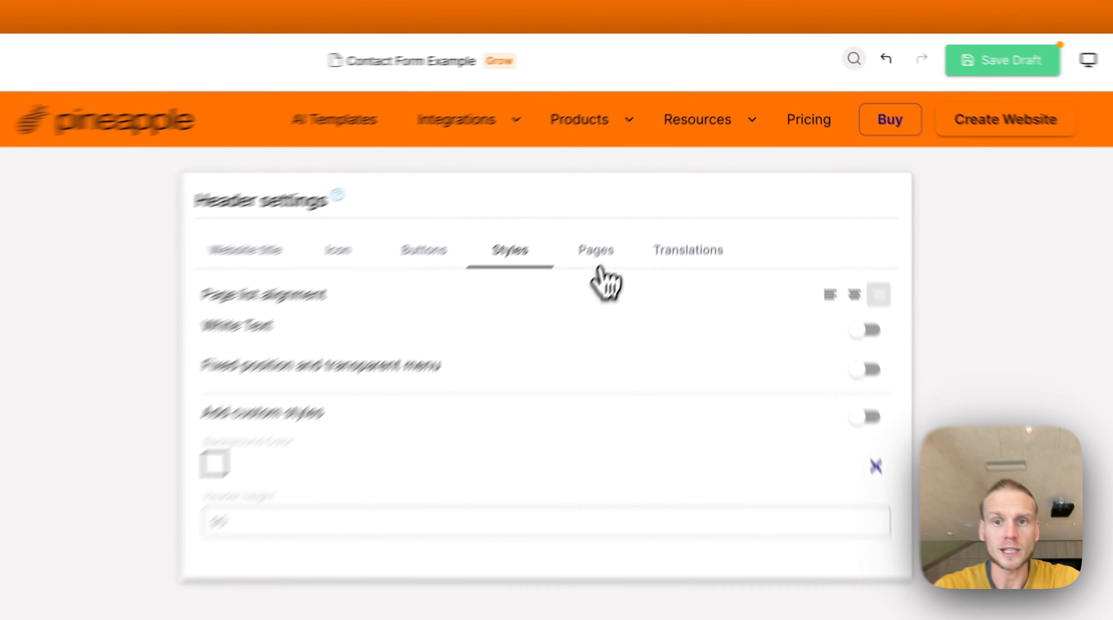
# - Add a new item to the header's page list and title it "Shop"
pyautogui.click(664, 185)
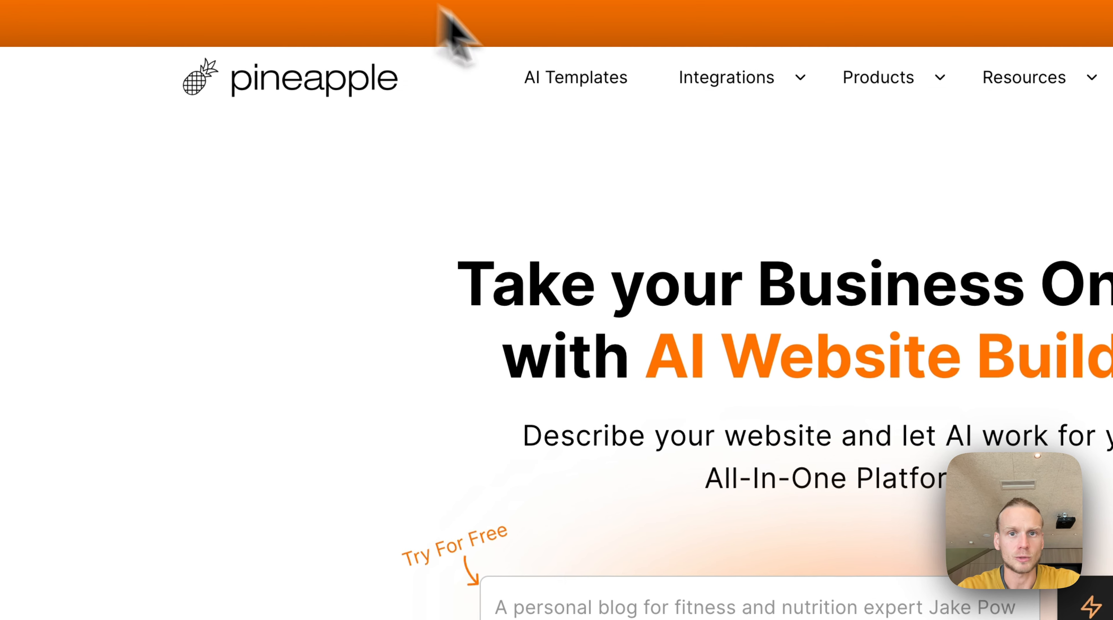
pyautogui.moveTo(788, 99)
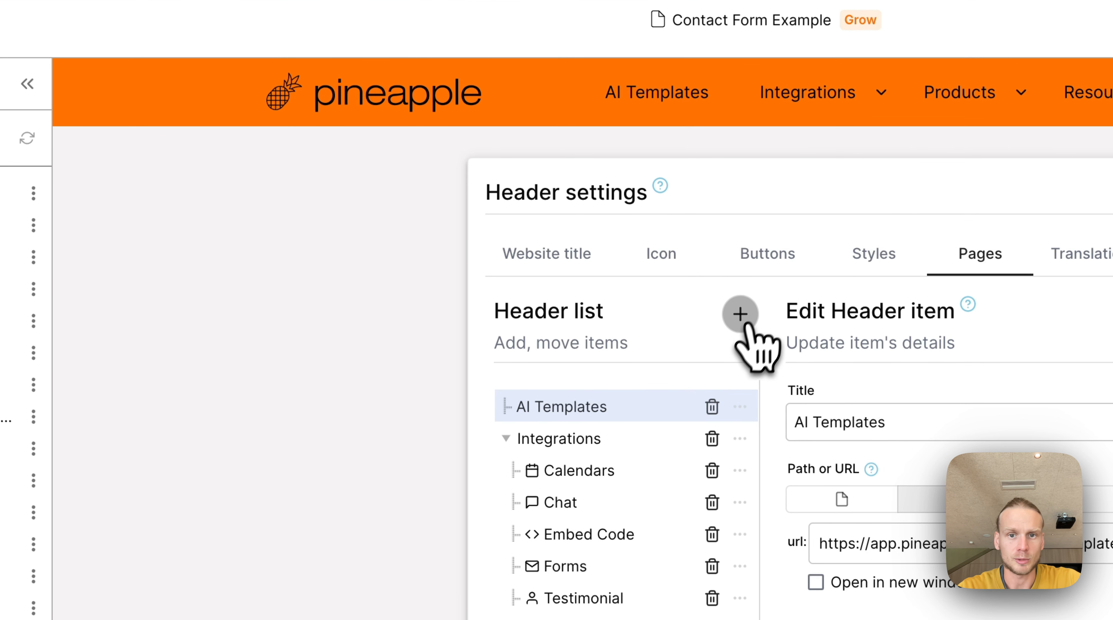
pyautogui.click(739, 326)
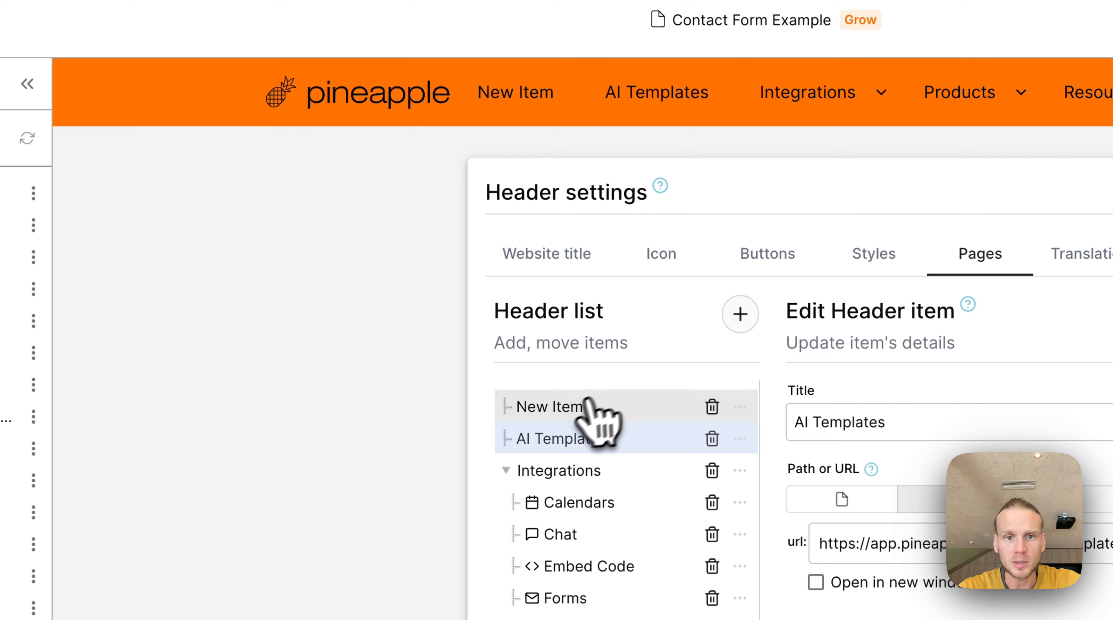
pyautogui.click(569, 412)
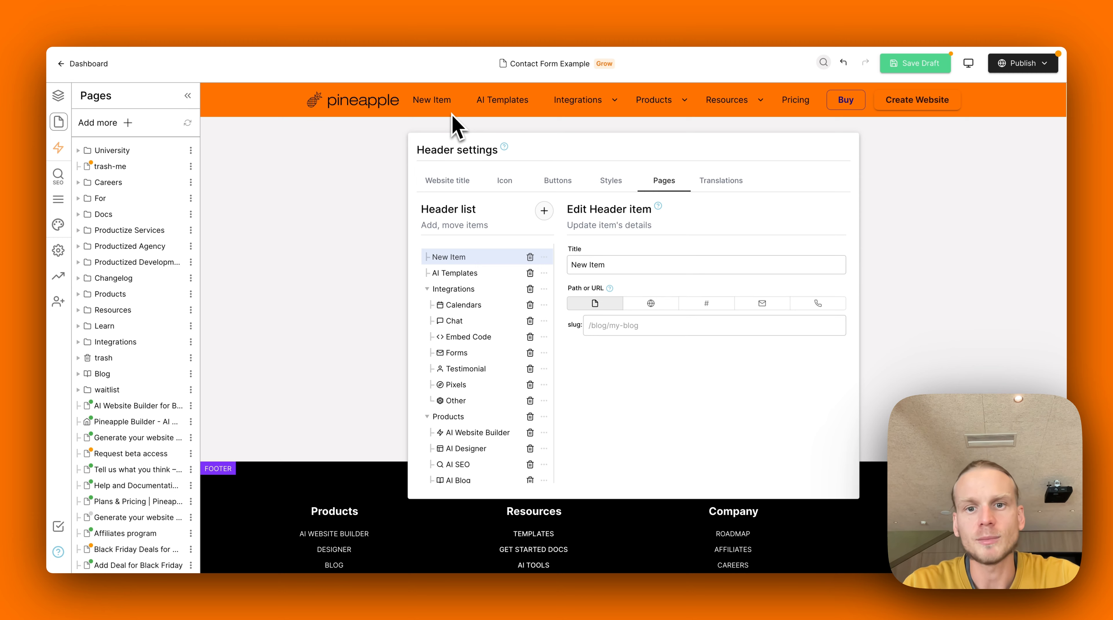
pyautogui.click(618, 271)
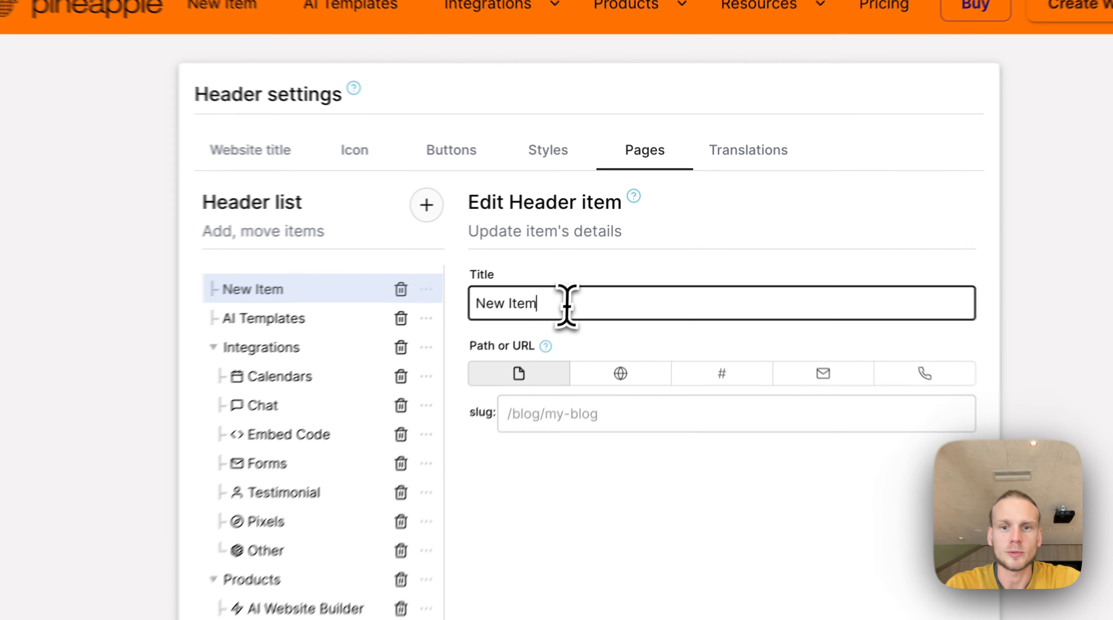
pyautogui.tripleClick(620, 266)
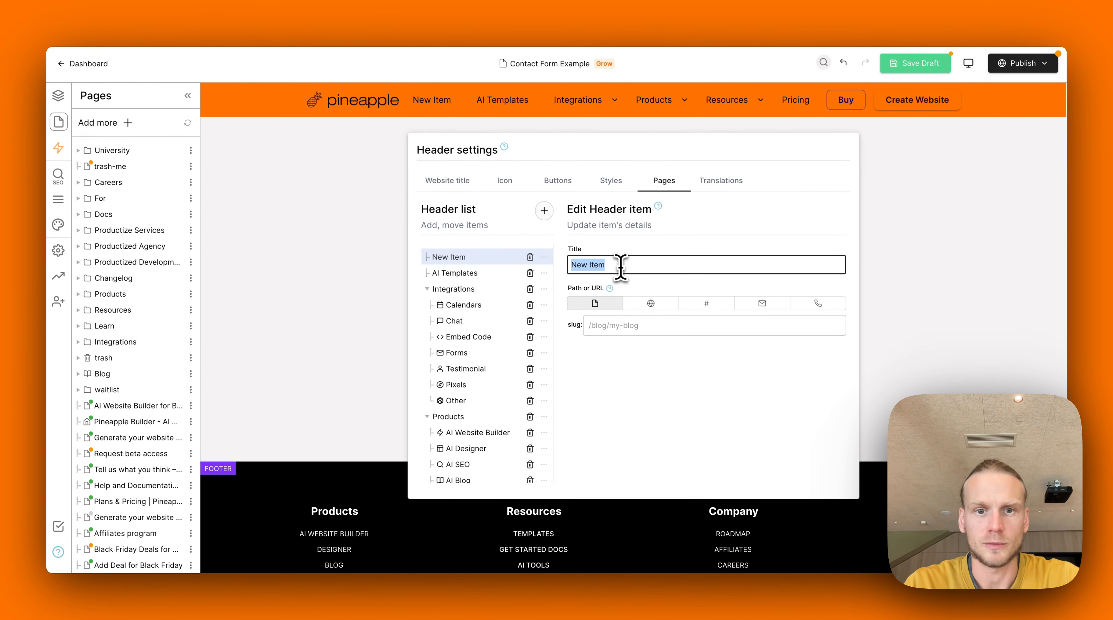
pyautogui.press('BackSpace')
pyautogui.press('BackSpace')
pyautogui.press('BackSpace')
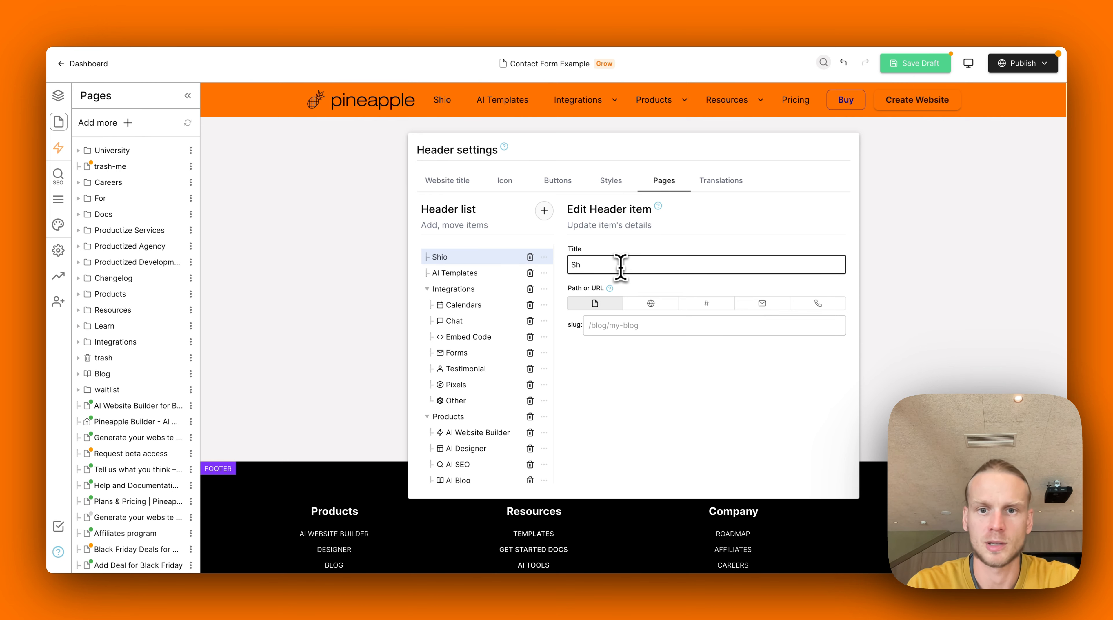
pyautogui.write('Shop')
# - Set the Shop header item's page slug to /shop
pyautogui.click(611, 328)
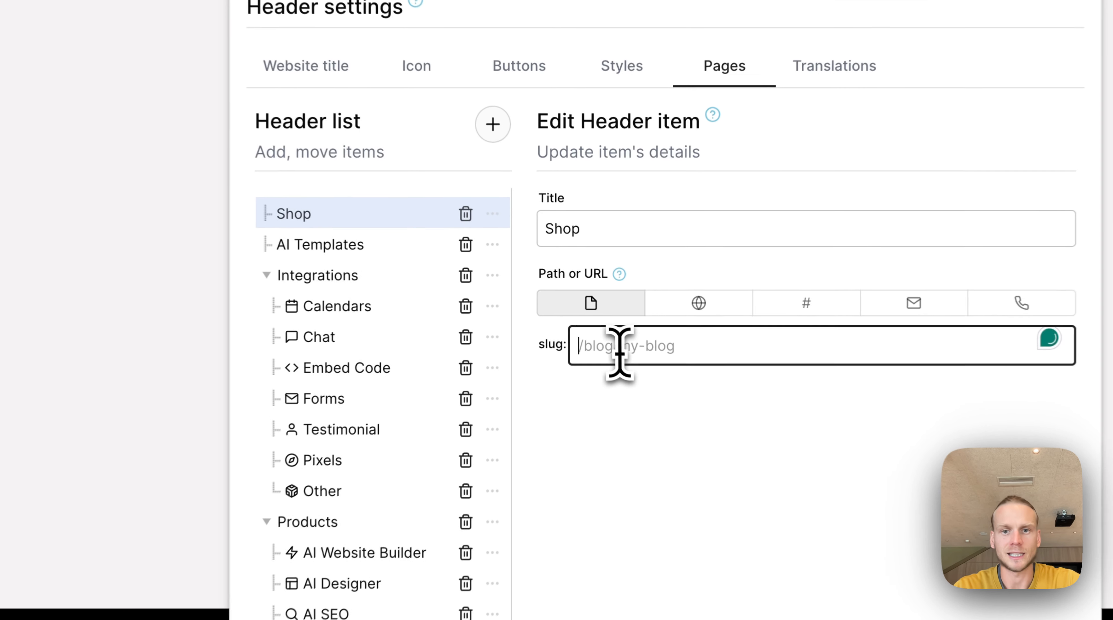
pyautogui.write('/')
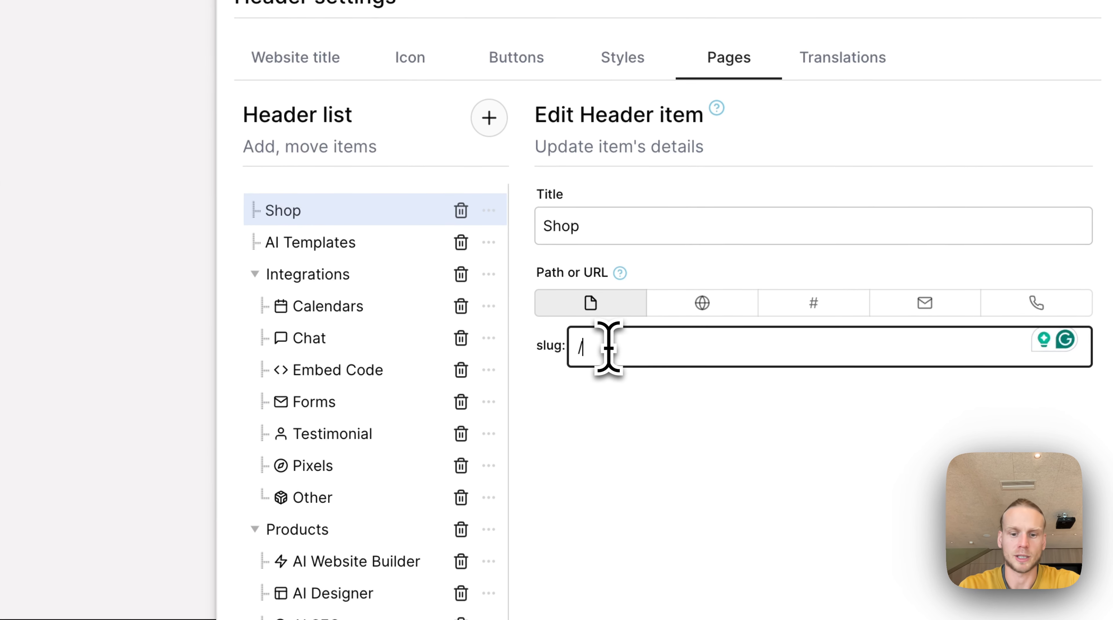
pyautogui.write('shop')
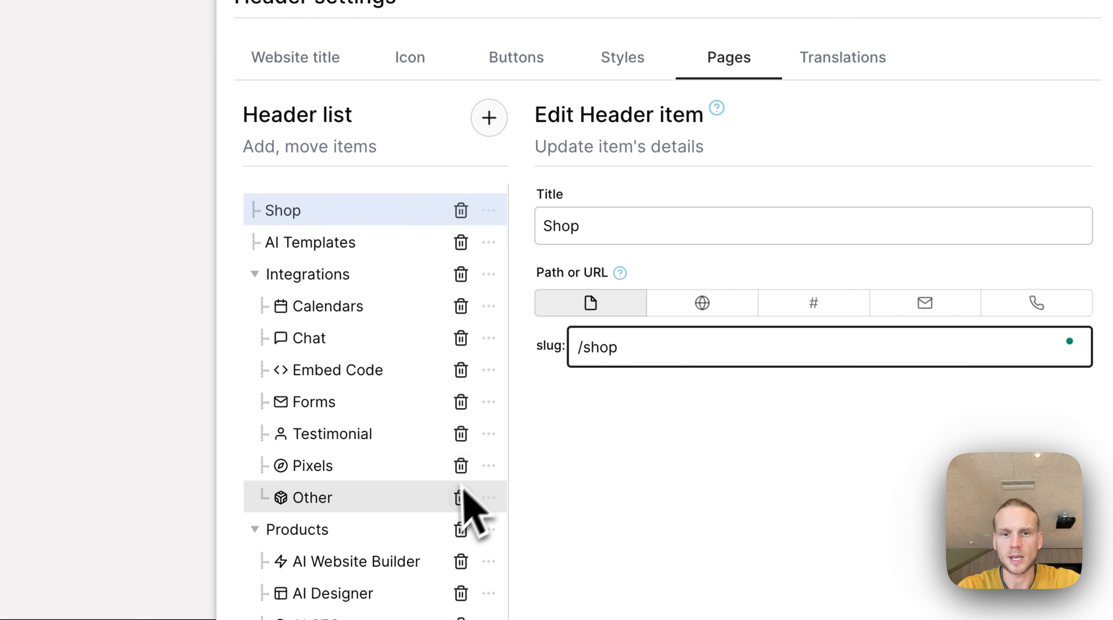
# - Add another new item to the header list and nest it under Shop
pyautogui.click(424, 138)
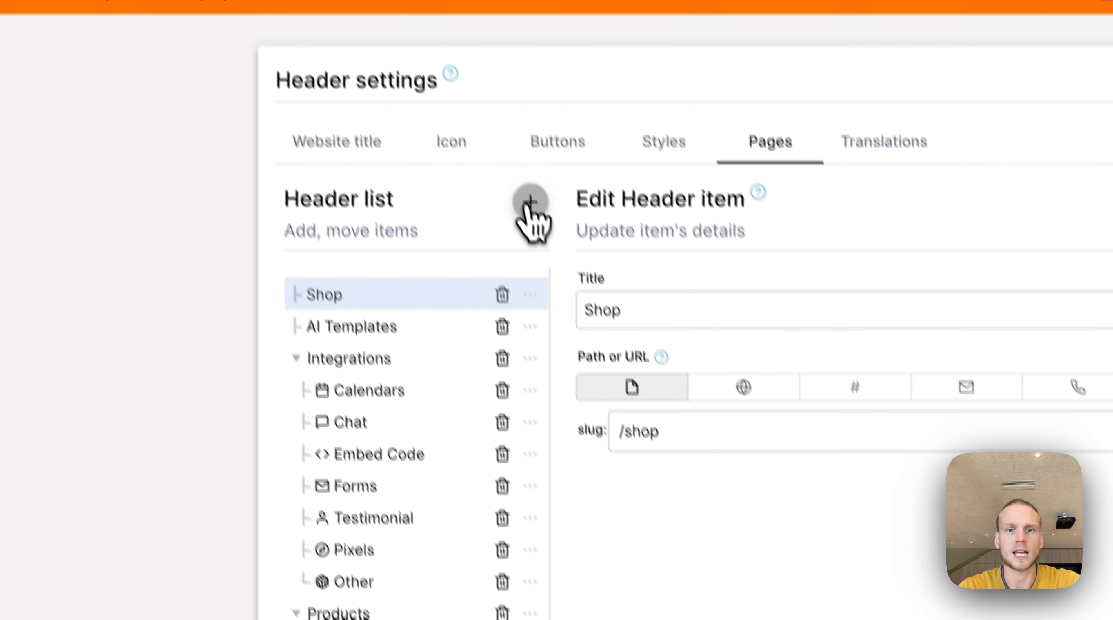
pyautogui.click(489, 117)
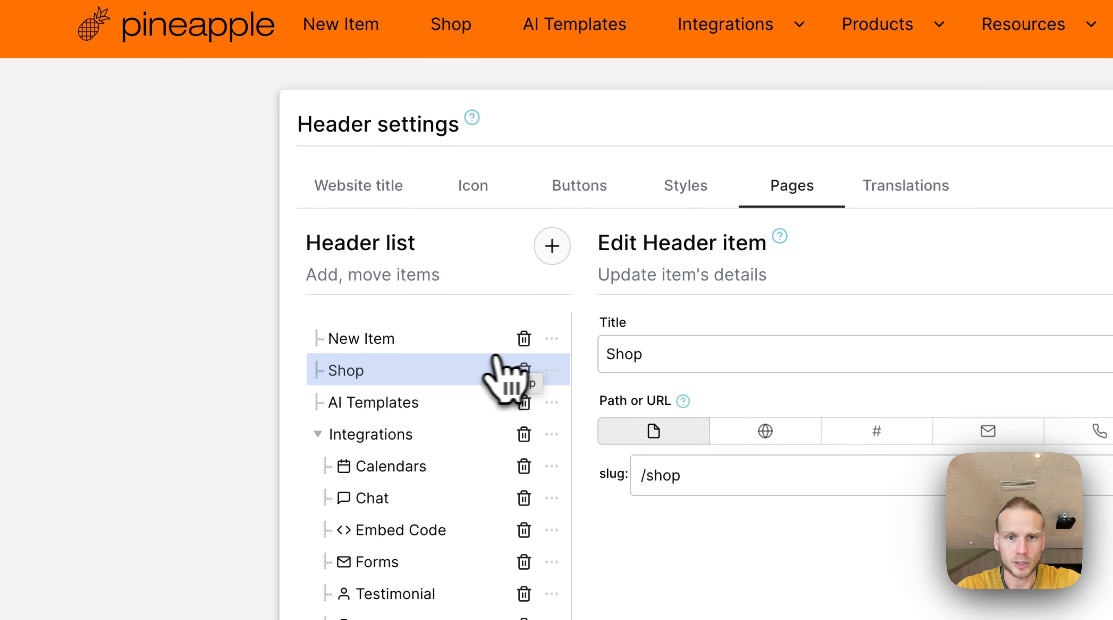
pyautogui.moveTo(388, 337); pyautogui.dragTo(419, 384)
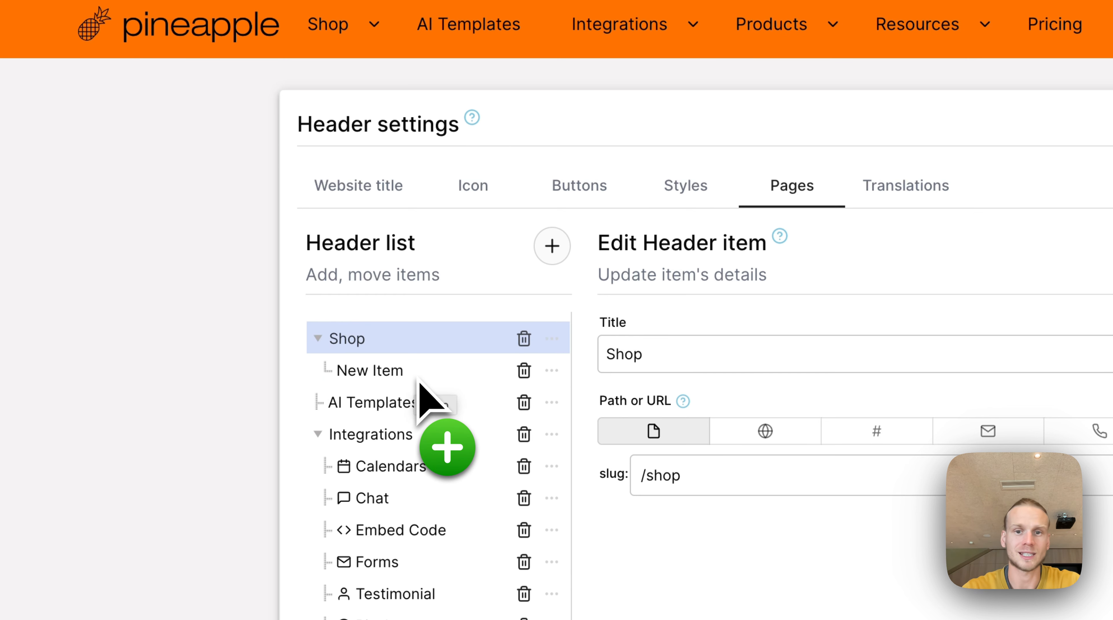
# - Title the new item nested under Shop "Cars" and set its slug to /cars
pyautogui.click(377, 372)
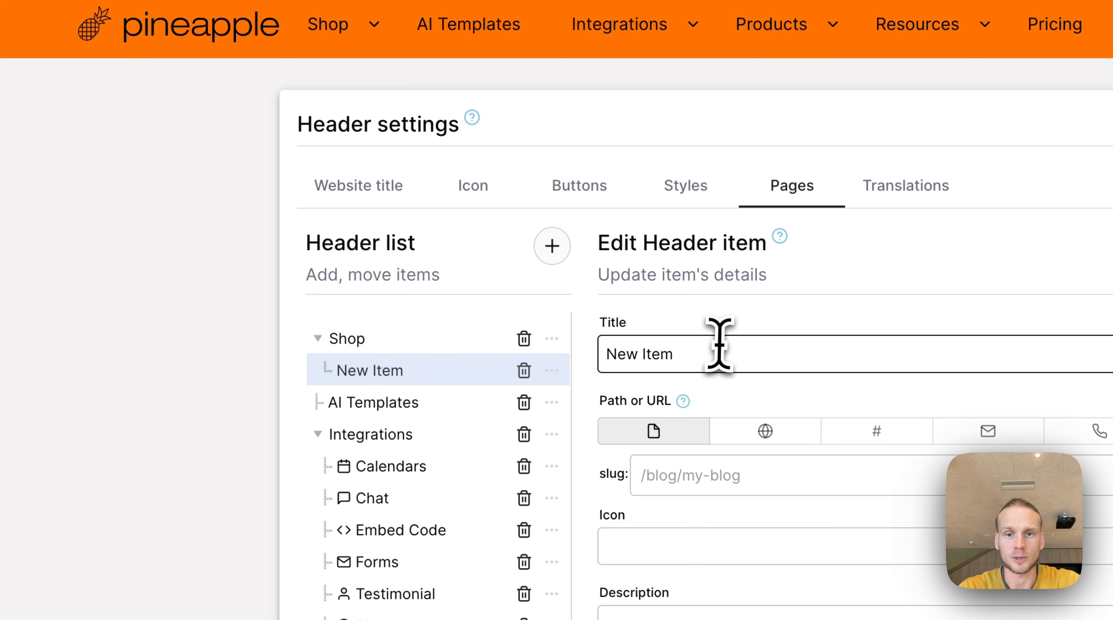
pyautogui.moveTo(718, 354); pyautogui.dragTo(589, 349)
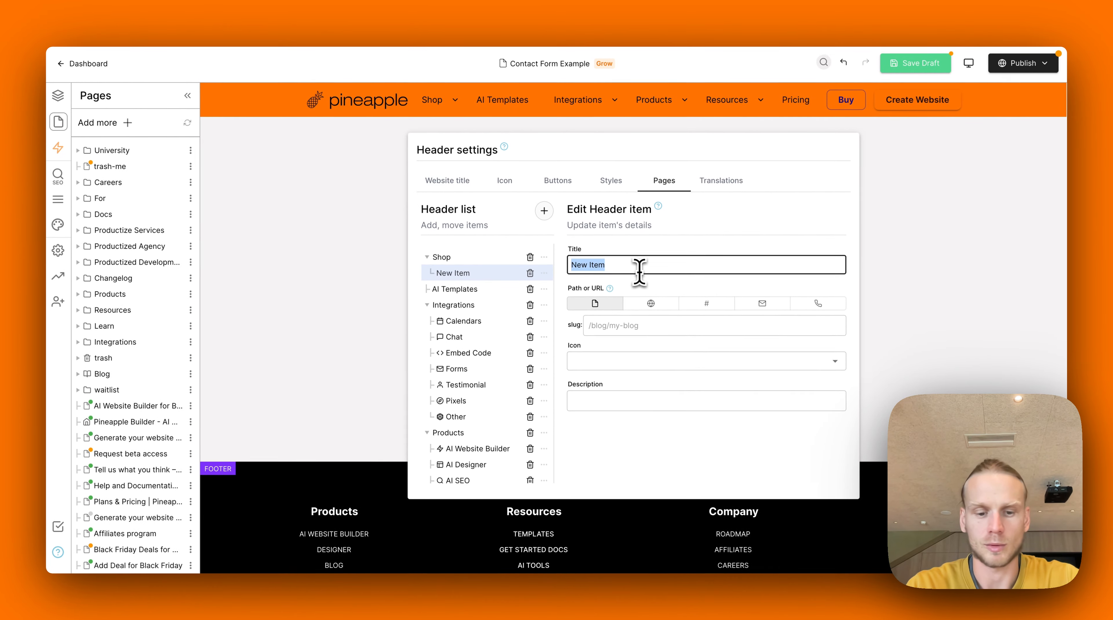
pyautogui.write('Cars')
pyautogui.click(631, 326)
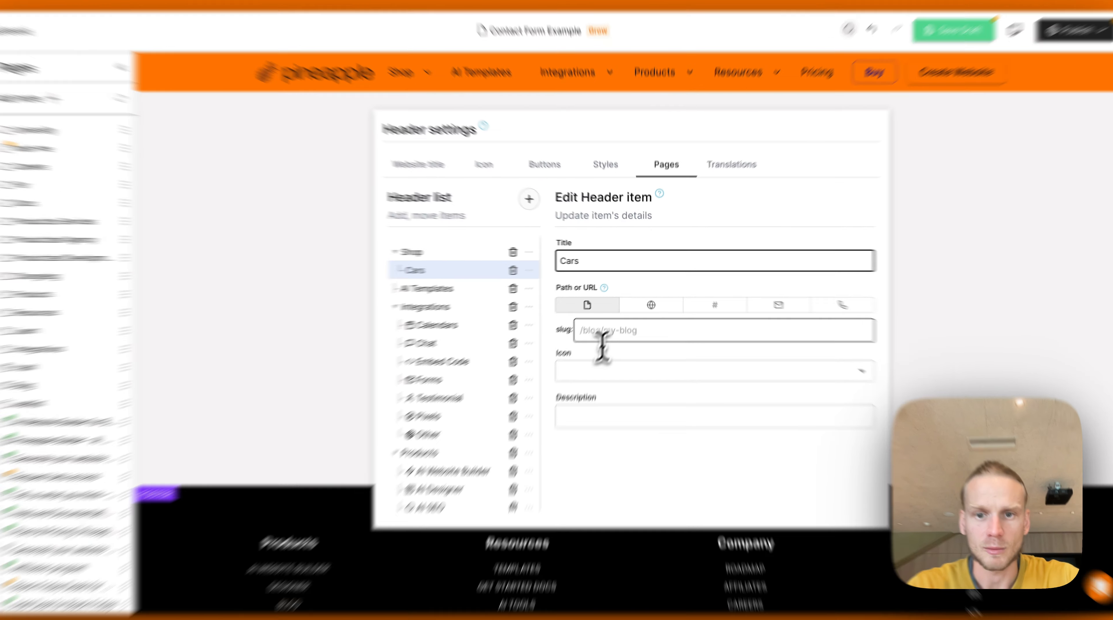
pyautogui.write('/cars')
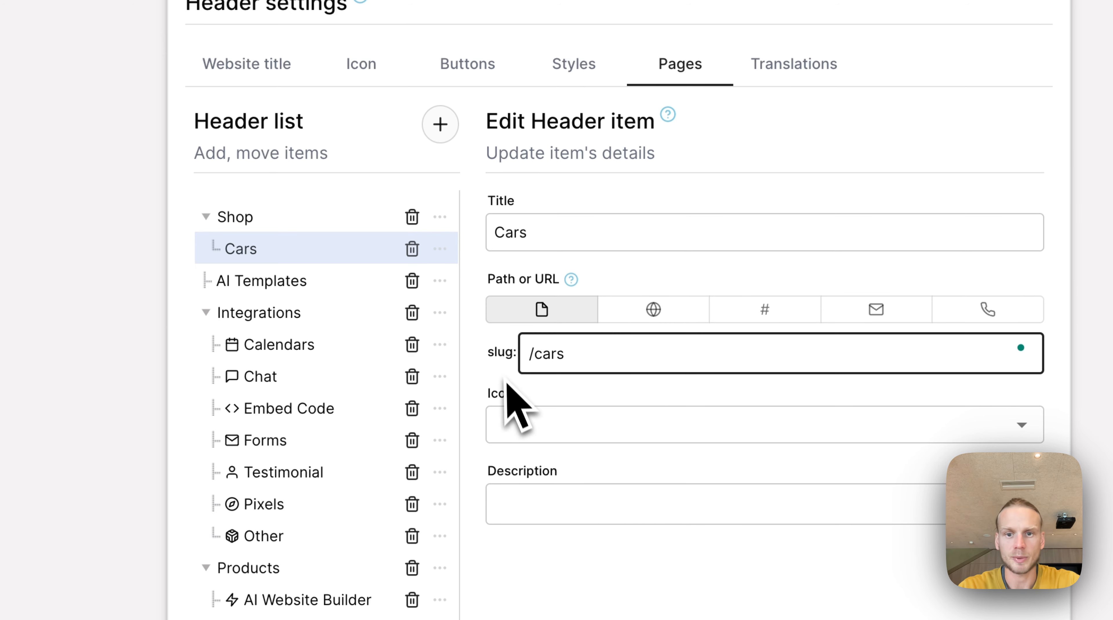
# - Search the icons for "ca" and assign the Camera icon to the Cars item
pyautogui.click(540, 424)
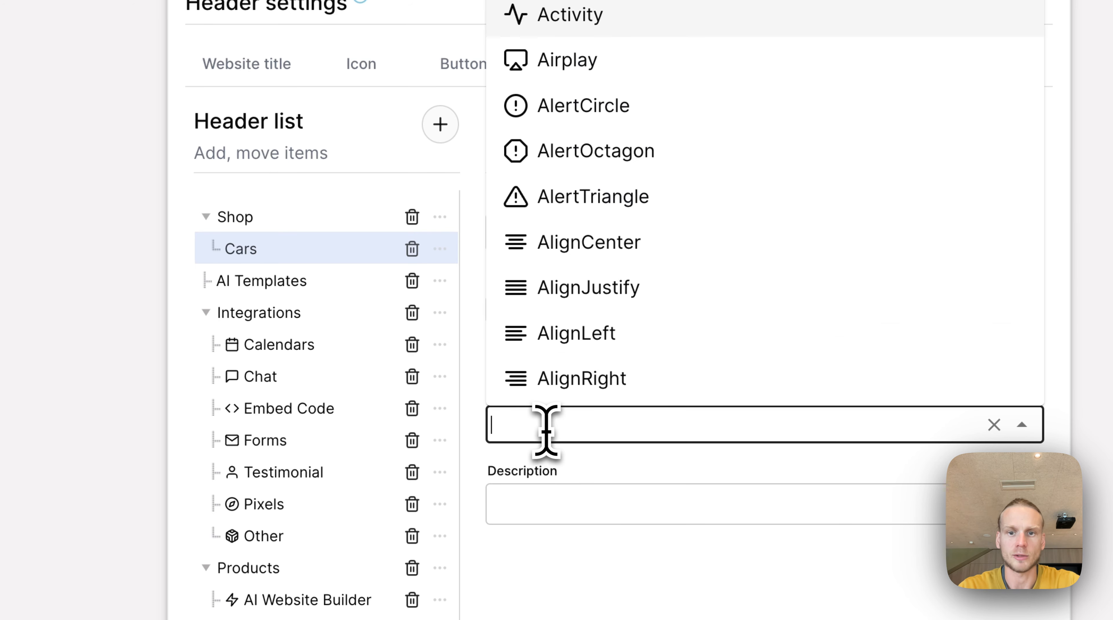
pyautogui.write('ca')
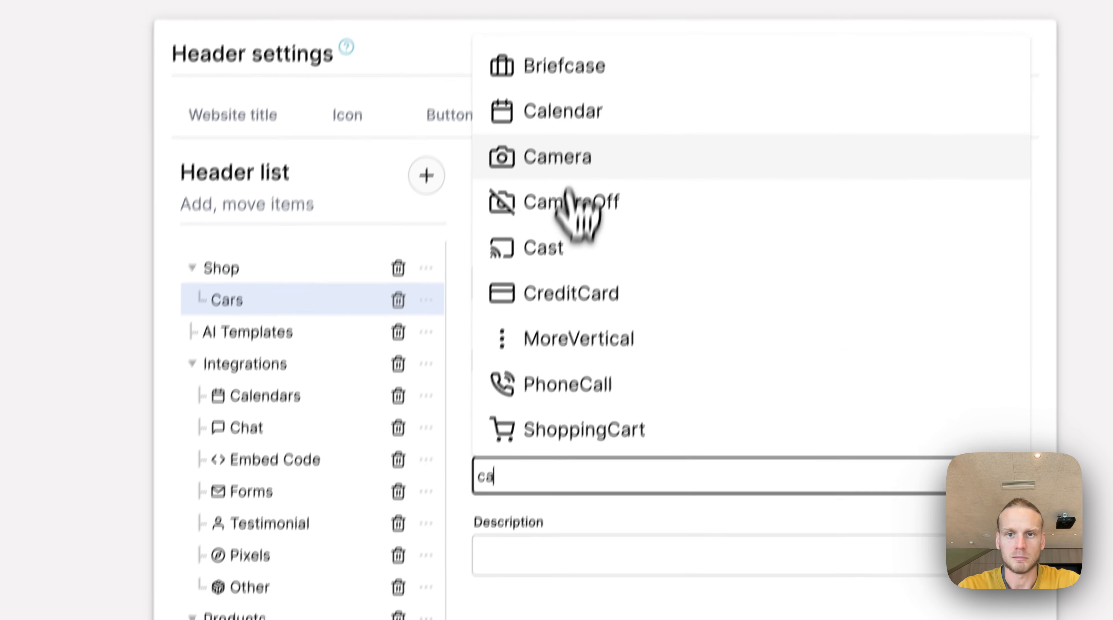
pyautogui.click(583, 106)
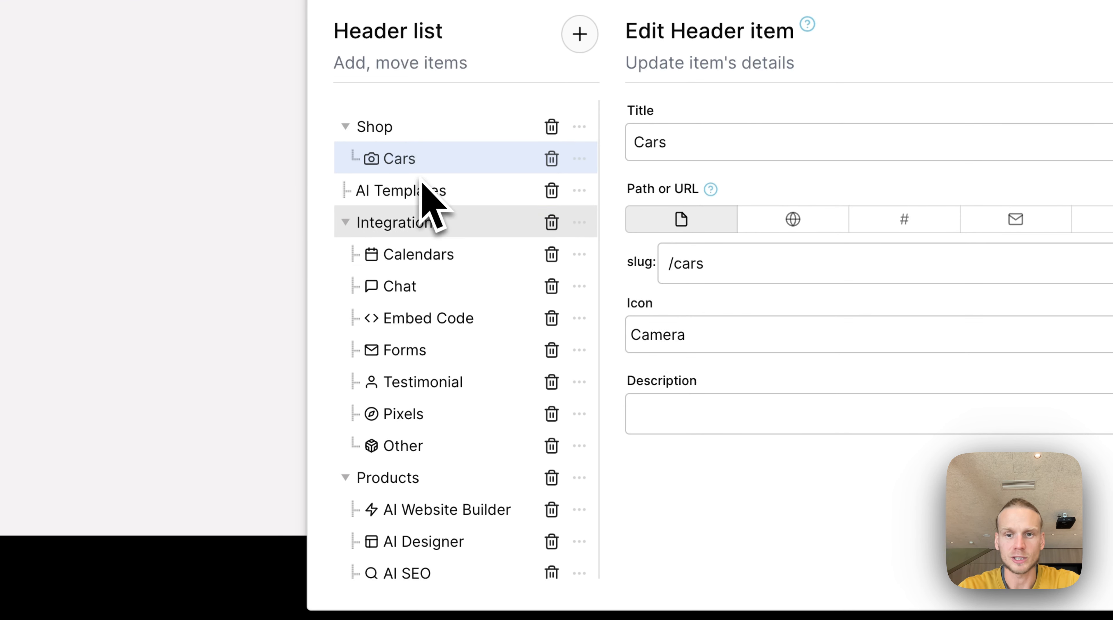
# - Try the placeholder description "asdasd" for the Cars item and clear it again
pyautogui.click(693, 403)
pyautogui.write('asdasd')
pyautogui.press('super+a')
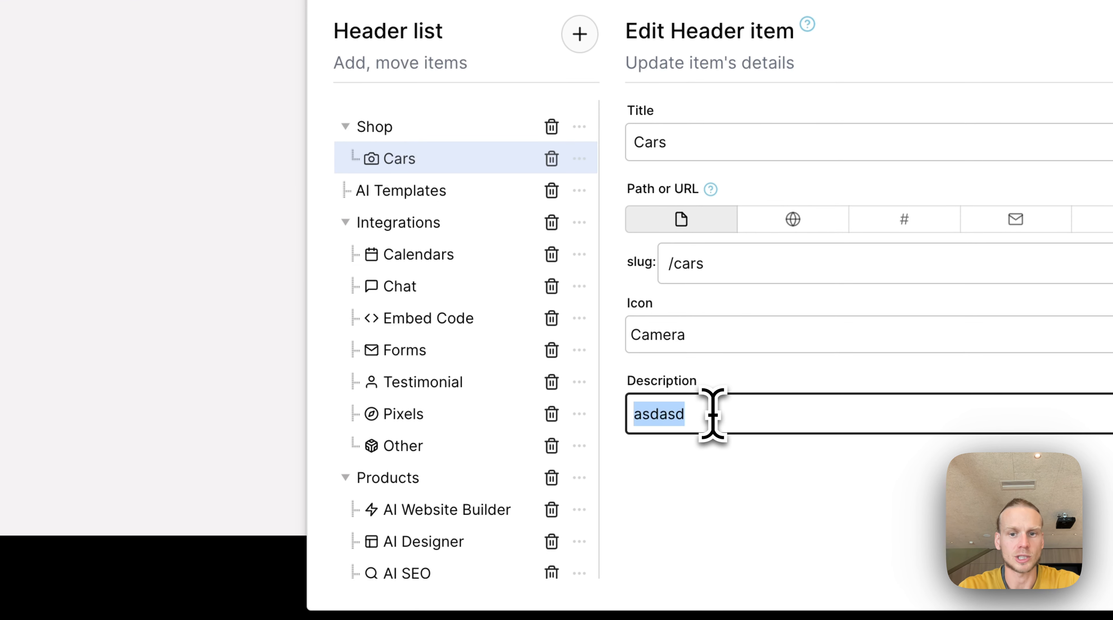
pyautogui.press('BackSpace')
# - Examine the Calendars item's slug, icon and description as an example of a filled-in submenu item
pyautogui.click(416, 256)
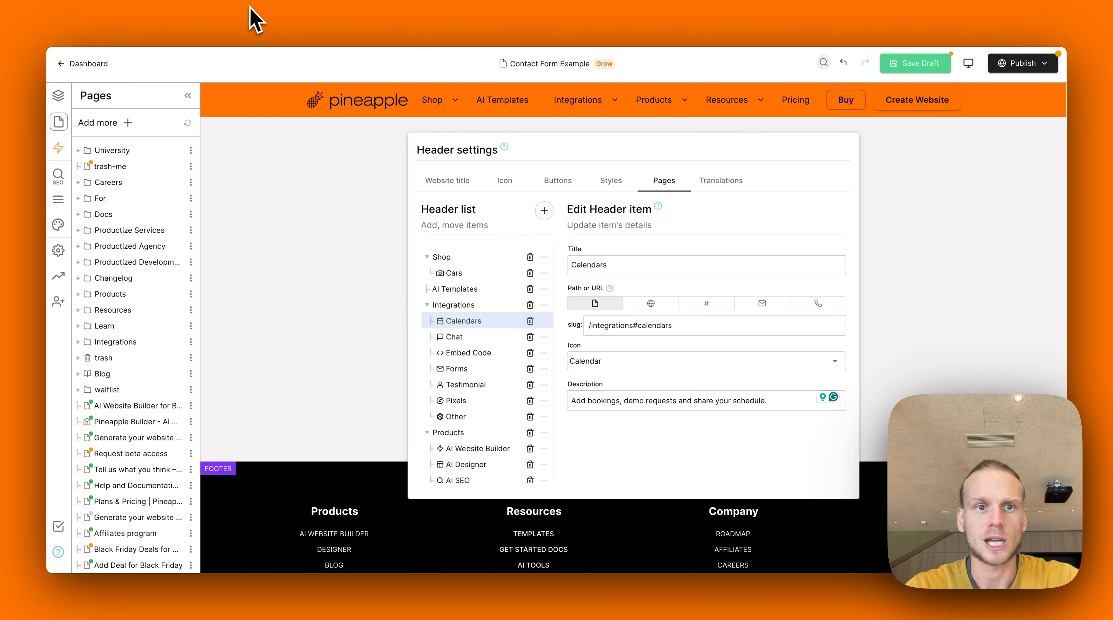
pyautogui.click(256, 19)
pyautogui.moveTo(517, 87)
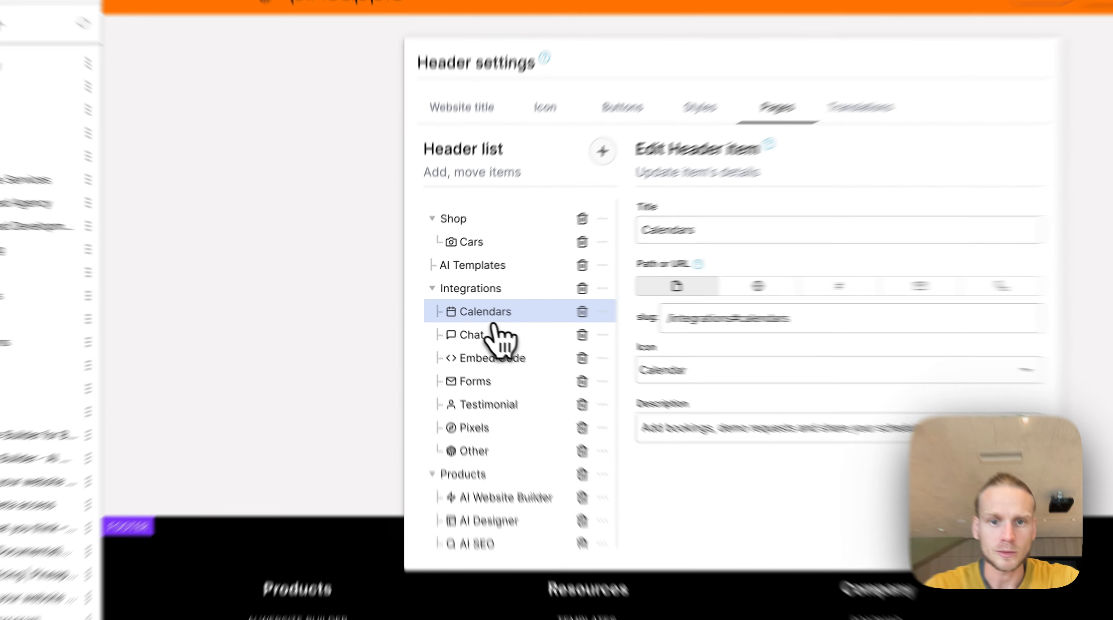
# - Move the Calendars item below Chat within Integrations and open the header's translation settings
pyautogui.moveTo(494, 326); pyautogui.dragTo(531, 365)
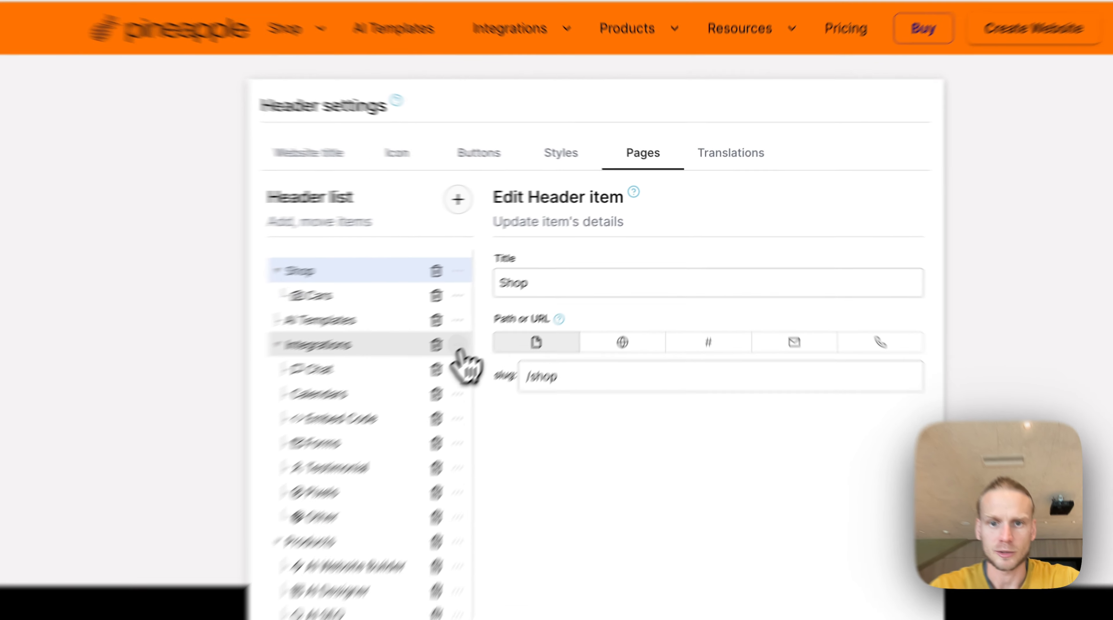
pyautogui.click(543, 306)
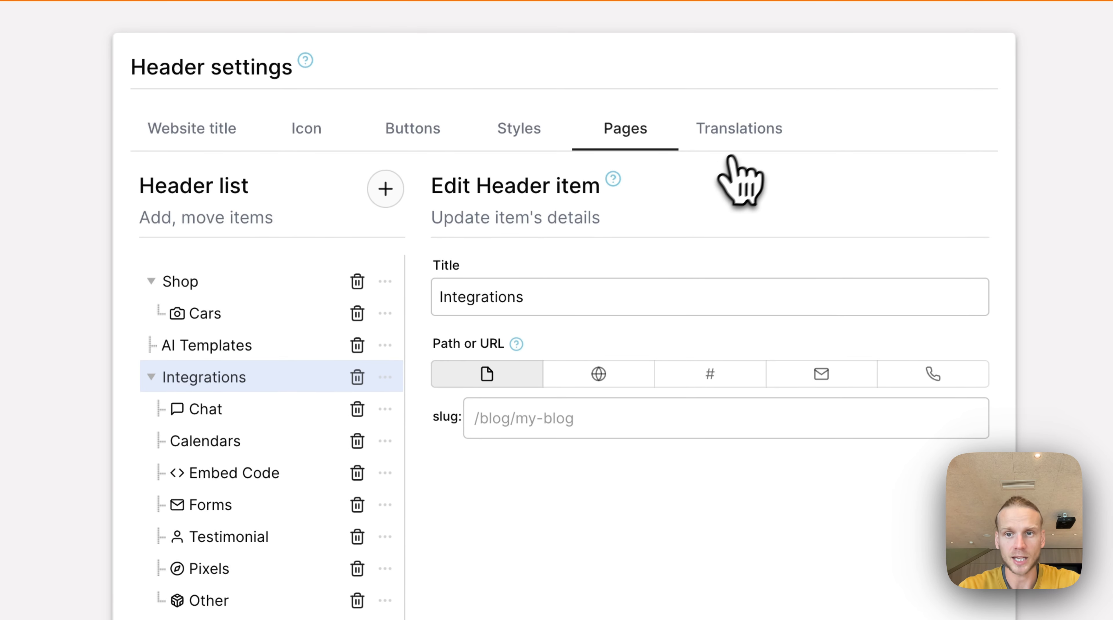
pyautogui.click(742, 143)
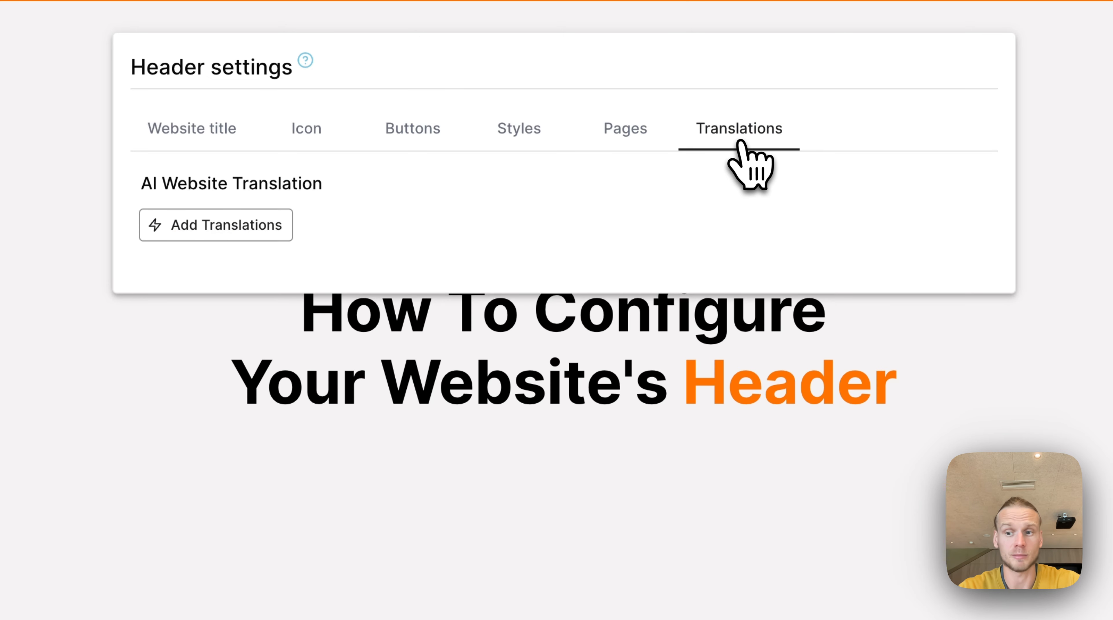